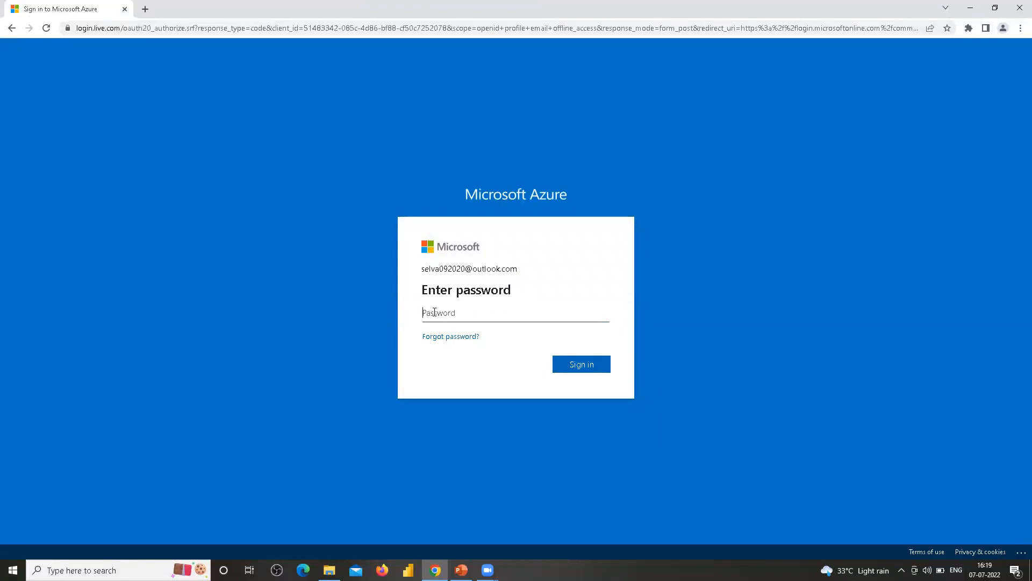
# - Enter the account password and sign in to Microsoft Azure
pyautogui.write('•••••••••••••')
pyautogui.press('Return')
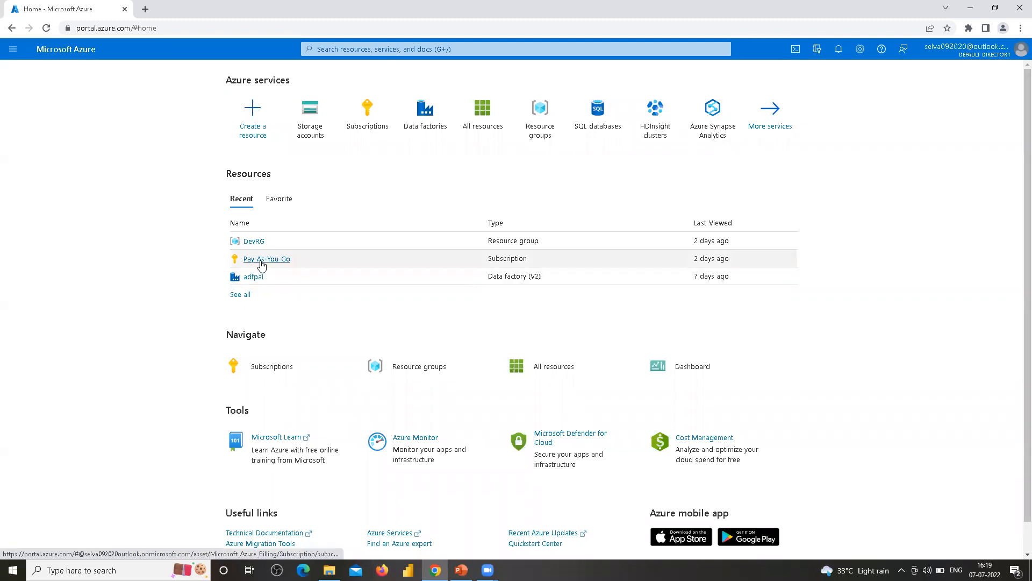
pyautogui.moveTo(261, 265)
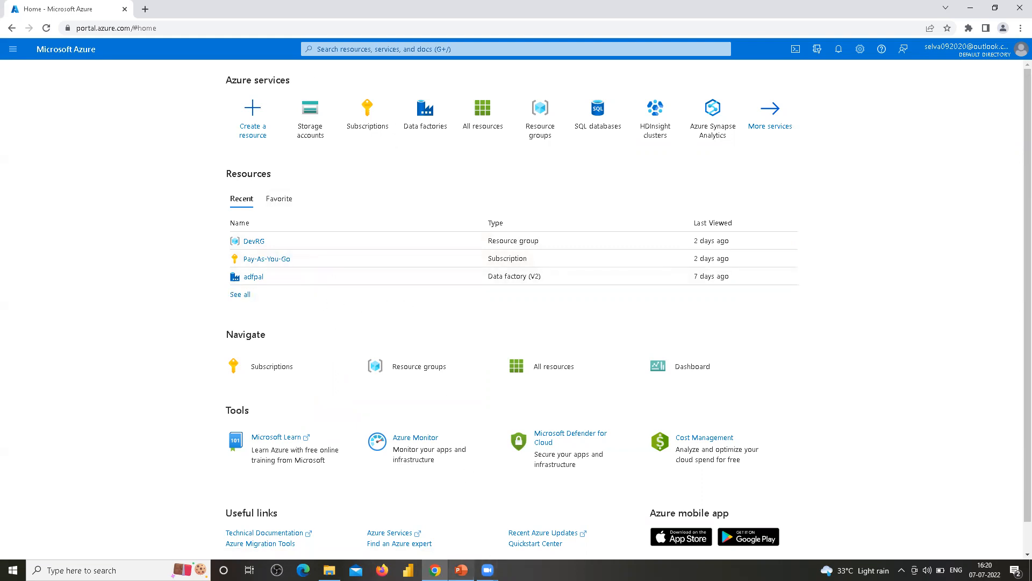
# - Switch to the PowerPoint presentation, page back to the First Pipeline Creation slide to review the demo tasks, and return to the Azure portal
pyautogui.click(462, 570)
pyautogui.press('pageup')
pyautogui.press('pageup')
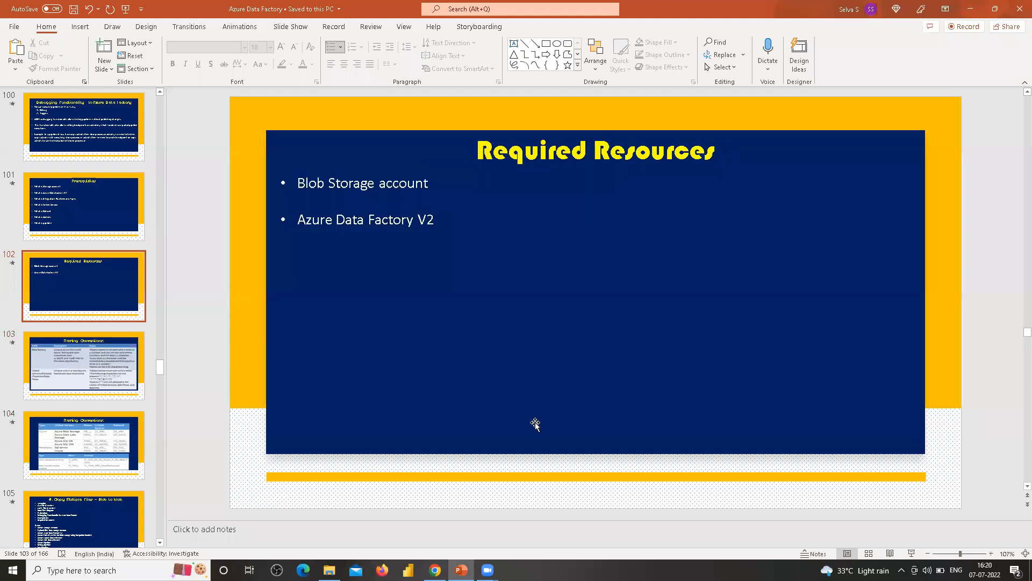
pyautogui.press('pageup')
pyautogui.press('pageup')
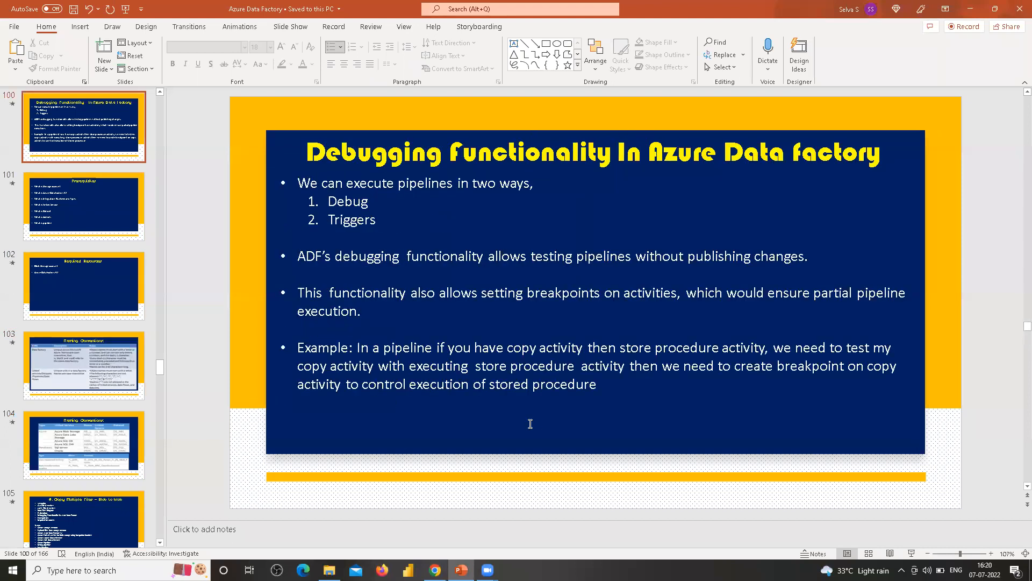
pyautogui.press('pageup')
pyautogui.press('pageup')
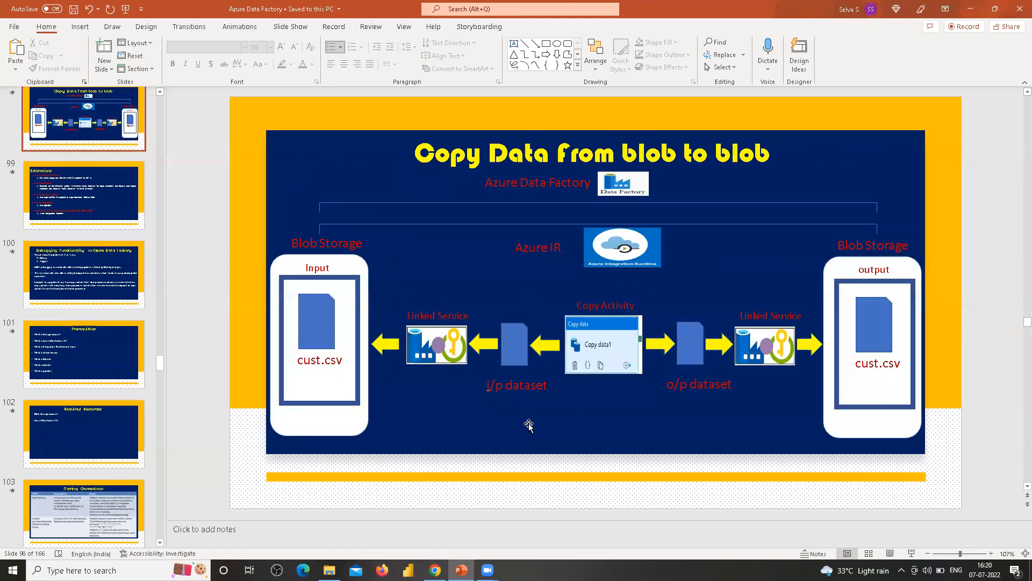
pyautogui.press('pagedown')
pyautogui.press('pageup')
pyautogui.press('pageup')
pyautogui.press('pageup')
pyautogui.press('pageup')
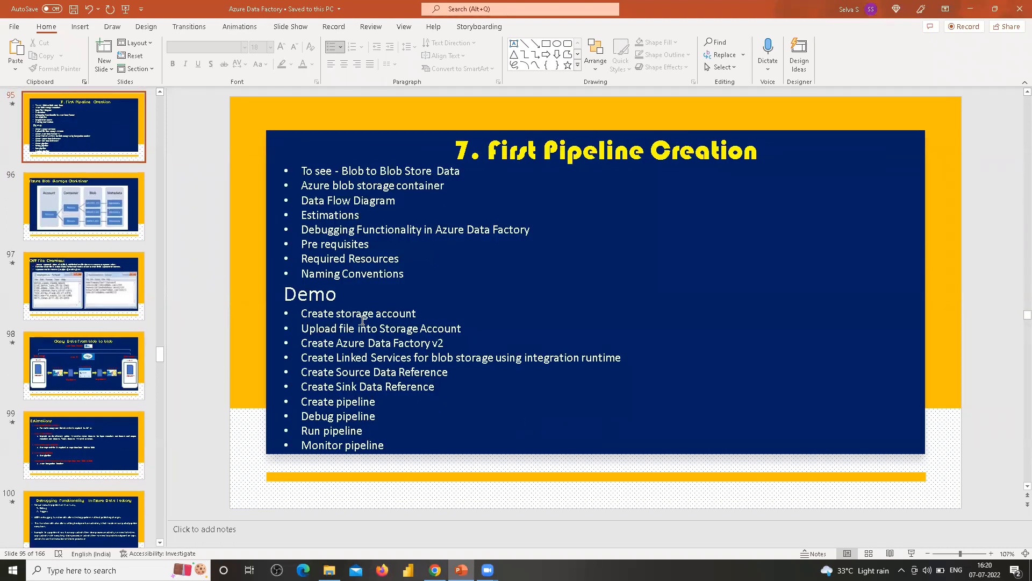
pyautogui.click(305, 314)
pyautogui.hotkey('alt', 'Tab')
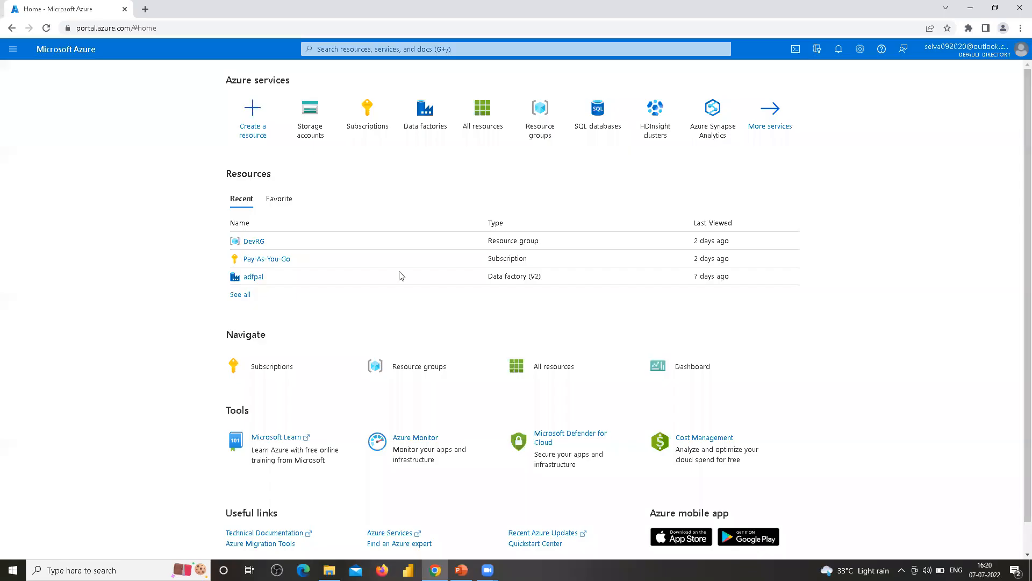
# - Search the portal for the storage account service and open Storage accounts
pyautogui.click(314, 112)
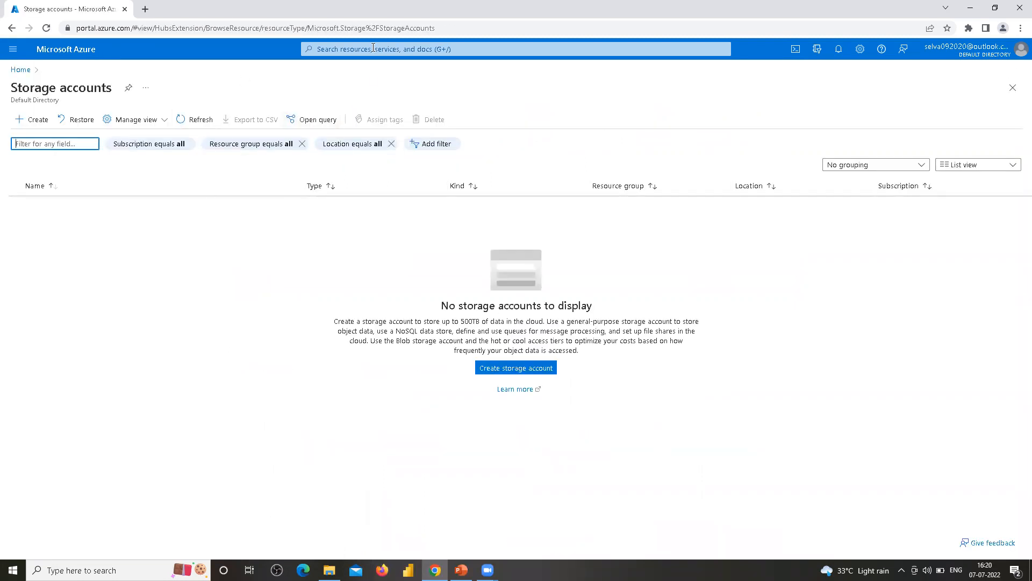
pyautogui.click(12, 28)
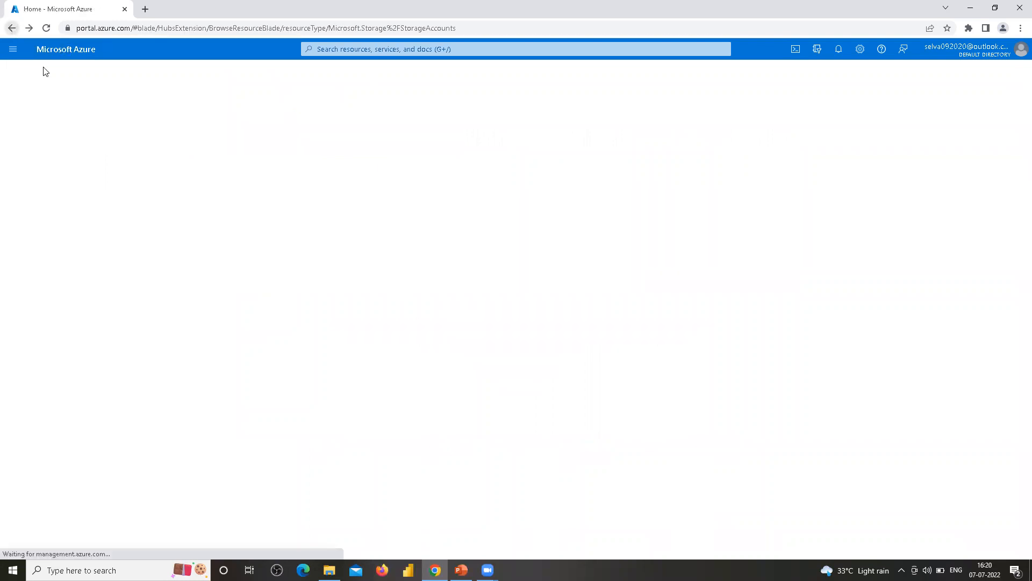
pyautogui.click(343, 47)
pyautogui.write('s')
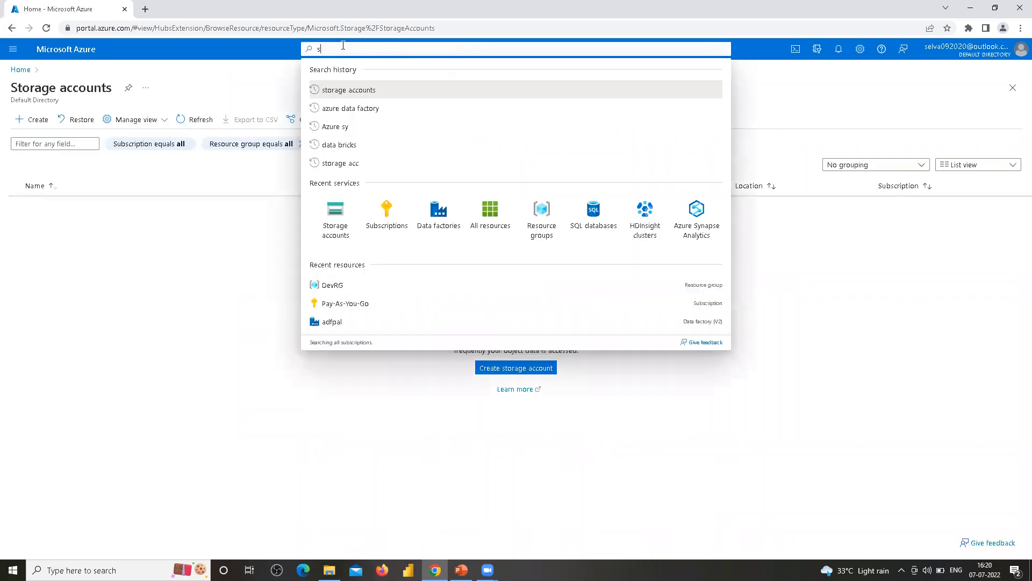
pyautogui.write('torgae account')
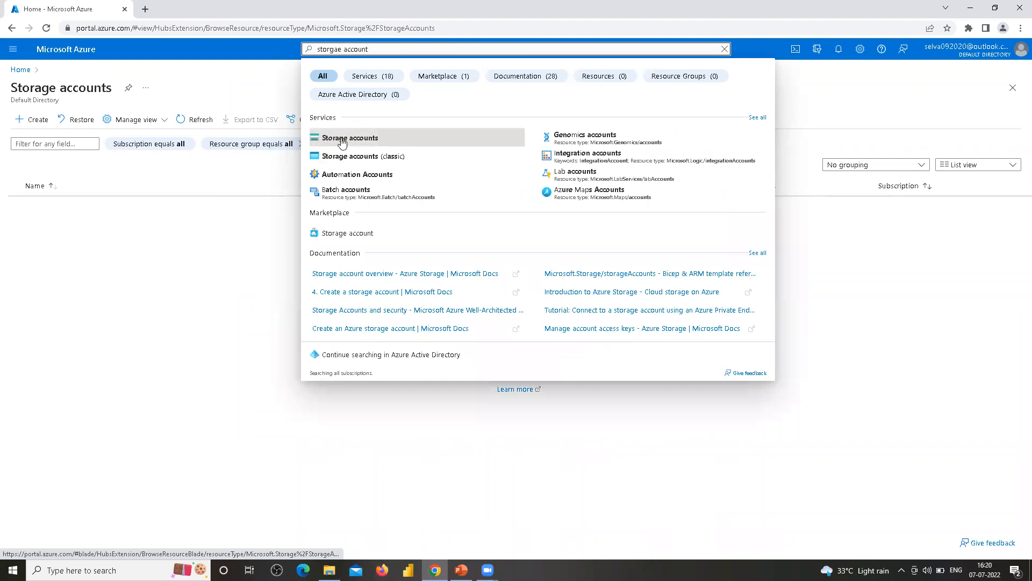
pyautogui.click(342, 141)
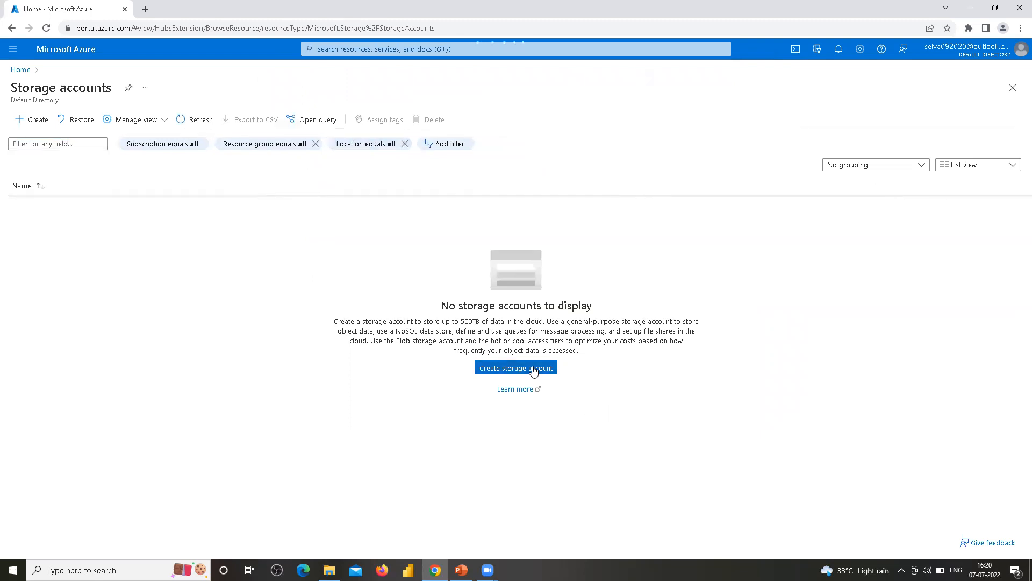
# - Start creating a storage account under the Pay-As-You-Go subscription in the DevRG resource group
pyautogui.click(533, 369)
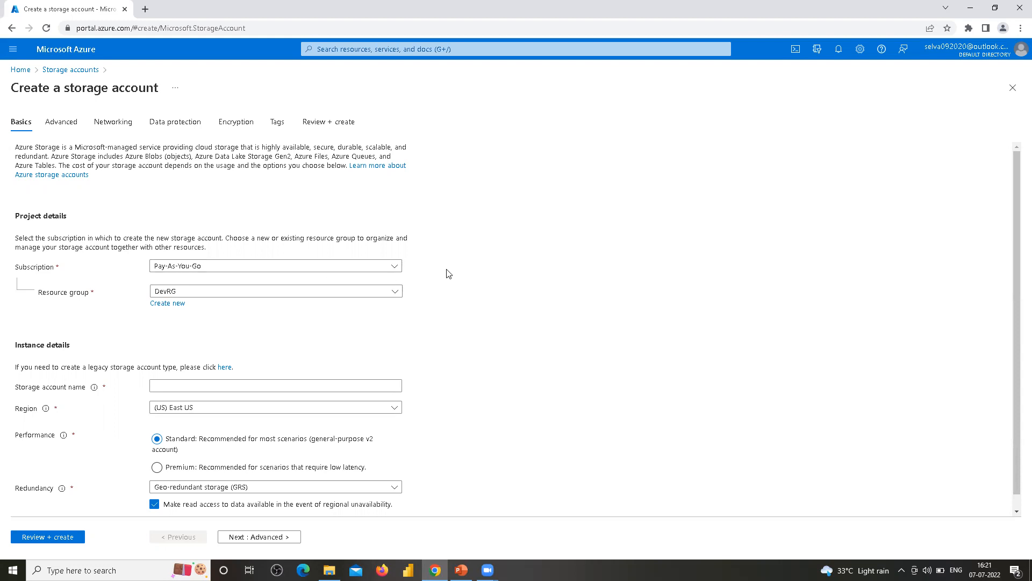
pyautogui.click(396, 268)
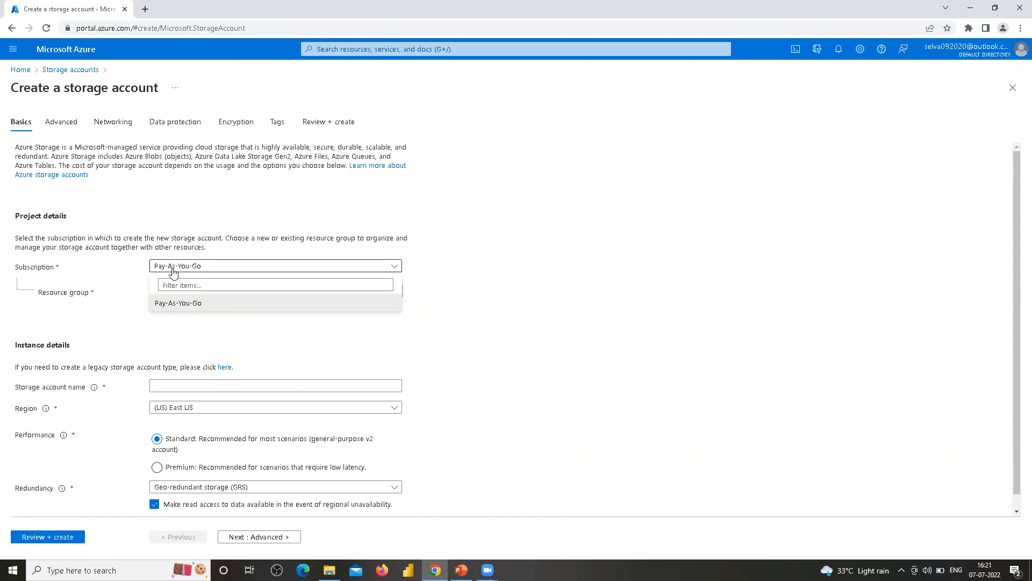
pyautogui.click(545, 279)
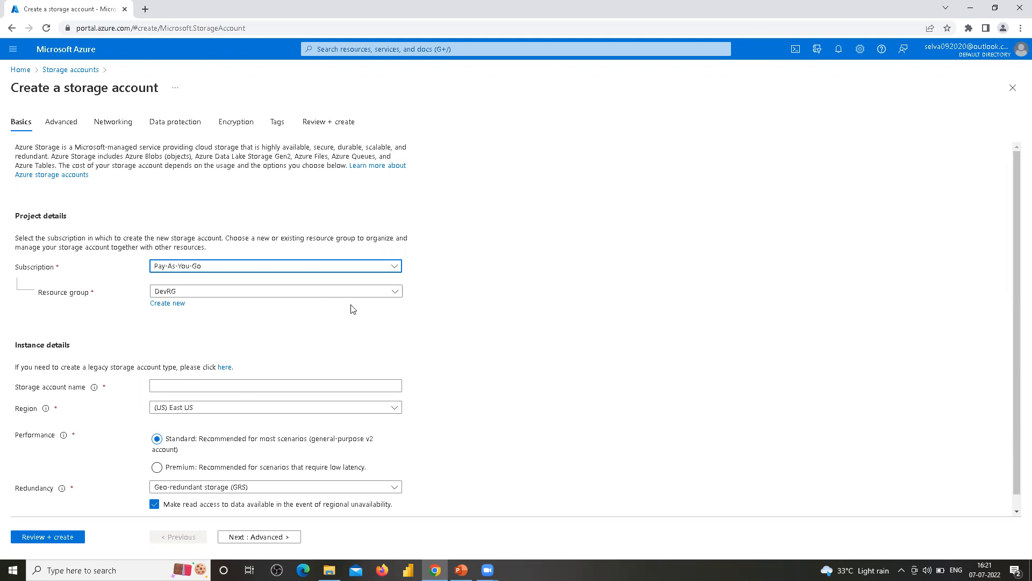
pyautogui.click(399, 295)
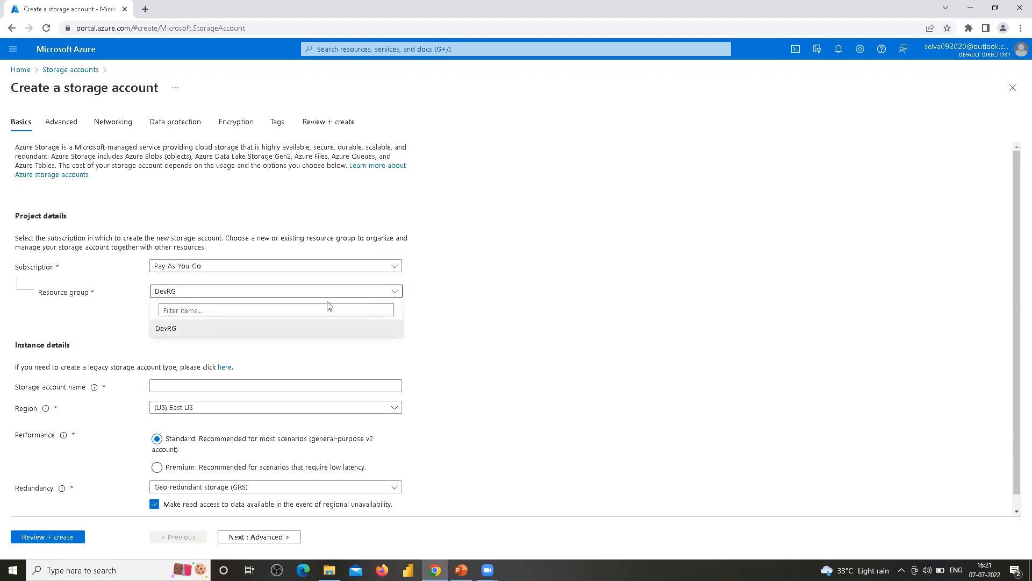
pyautogui.click(178, 334)
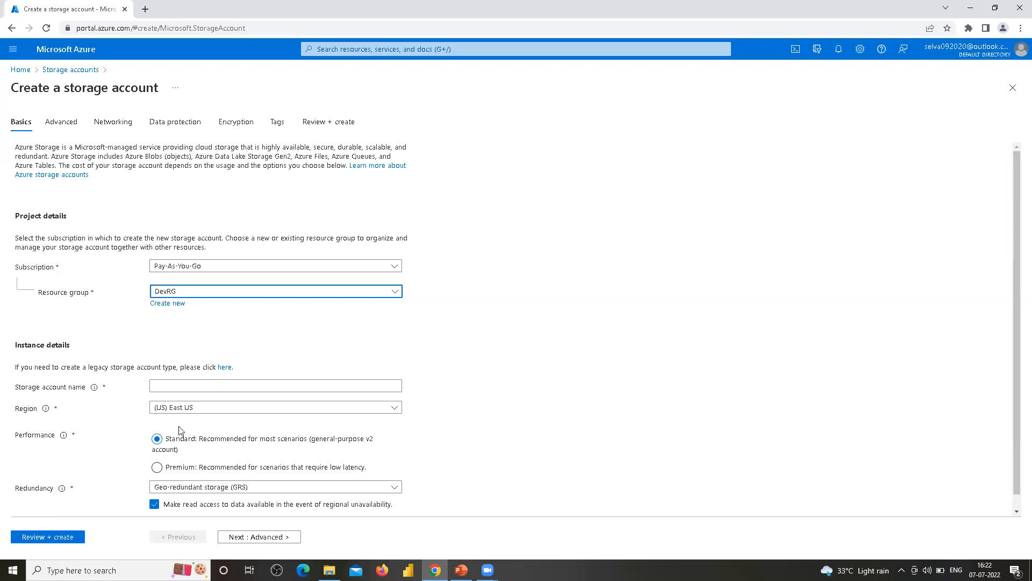
# - Enter blobstorageaccount as the storage account name
pyautogui.click(171, 383)
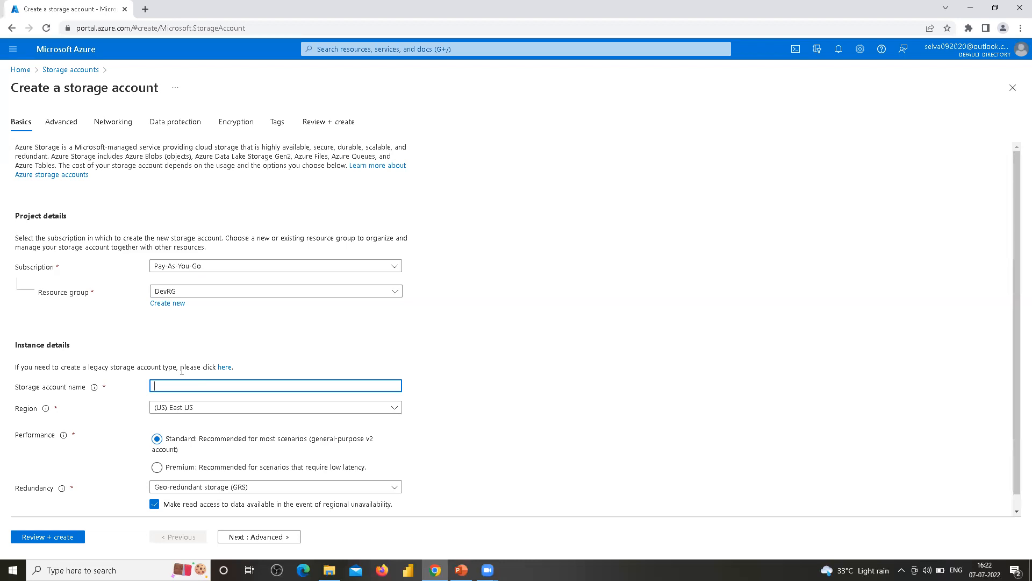
pyautogui.write('c')
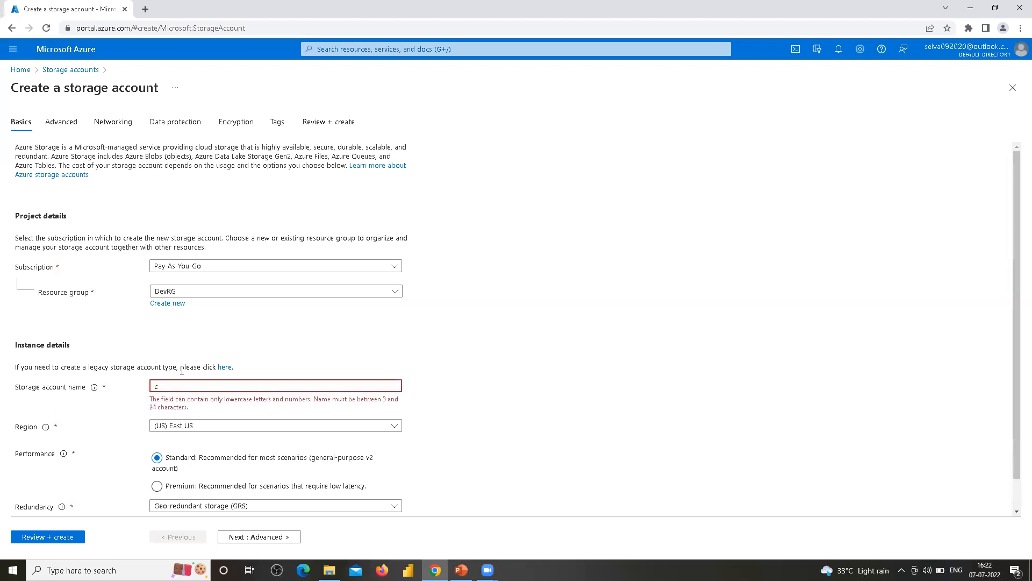
pyautogui.press('BackSpace')
pyautogui.write('b')
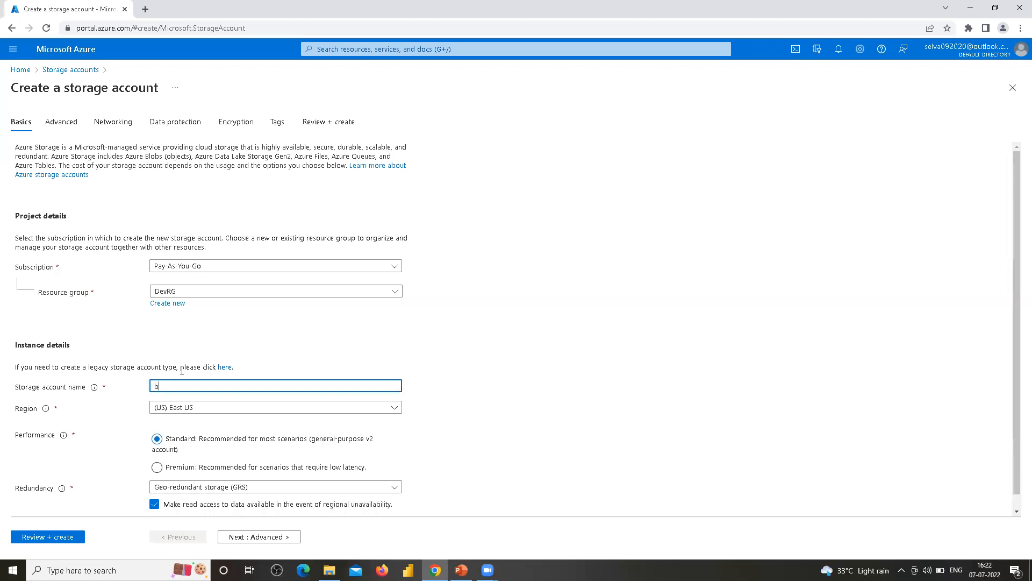
pyautogui.write('lobstorageaccou')
pyautogui.press('BackSpace')
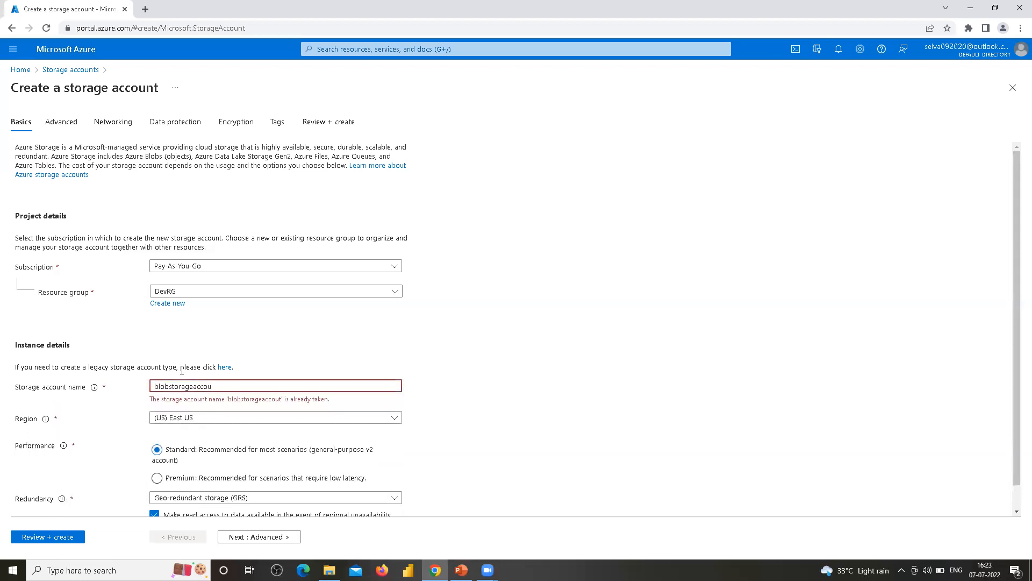
pyautogui.write('nt')
# - Try inputblobstorageaccount as the storage account name and remove the input prefix again
pyautogui.write('input')
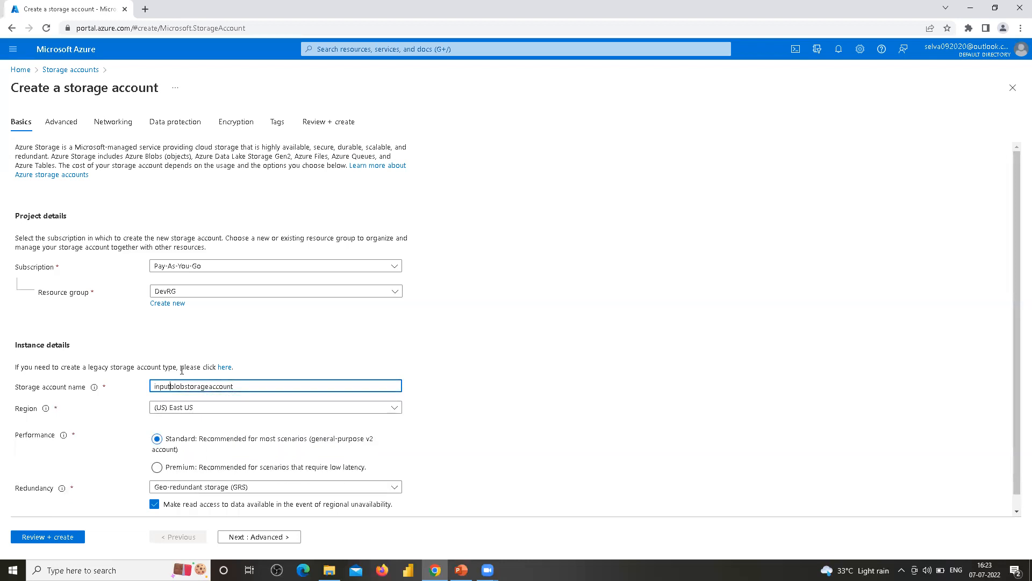
pyautogui.press('Tab')
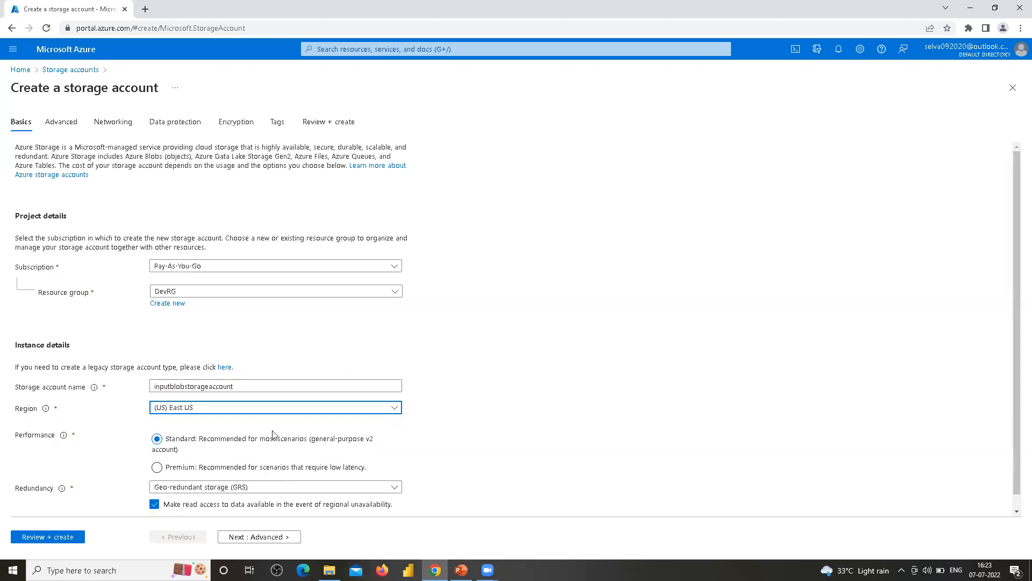
pyautogui.click(169, 386)
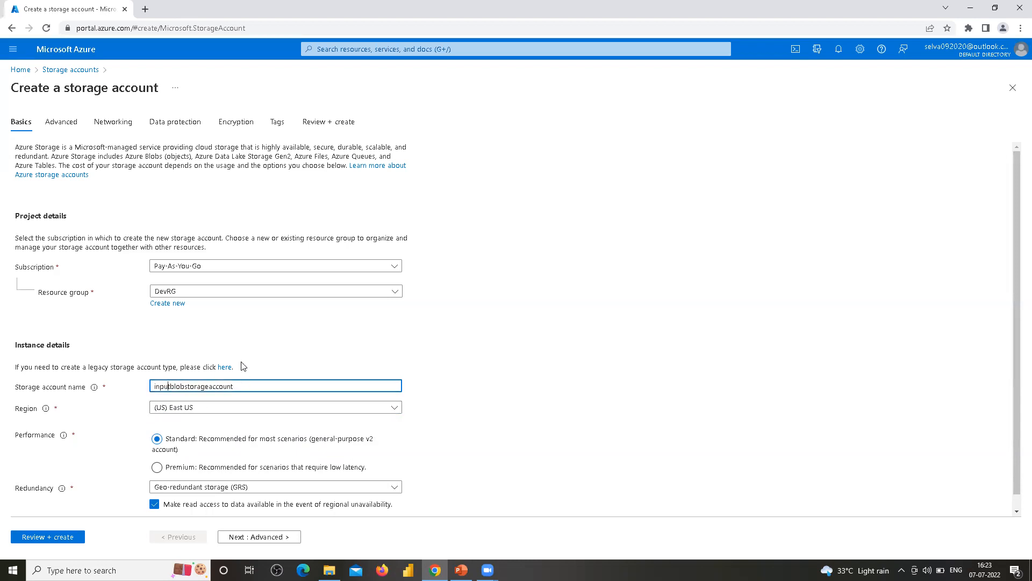
pyautogui.press('BackSpace')
pyautogui.press('BackSpace')
pyautogui.press('BackSpace')
pyautogui.press('BackSpace')
pyautogui.press('BackSpace')
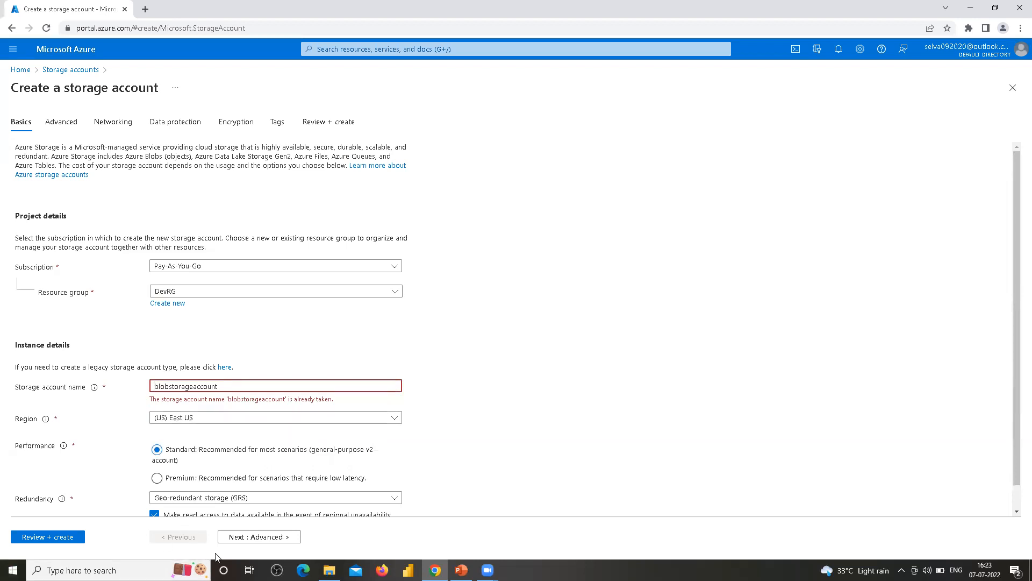
# - Switch to the PowerPoint presentation, review the Copy Data From blob to blob slide, and return to the Azure portal
pyautogui.click(461, 570)
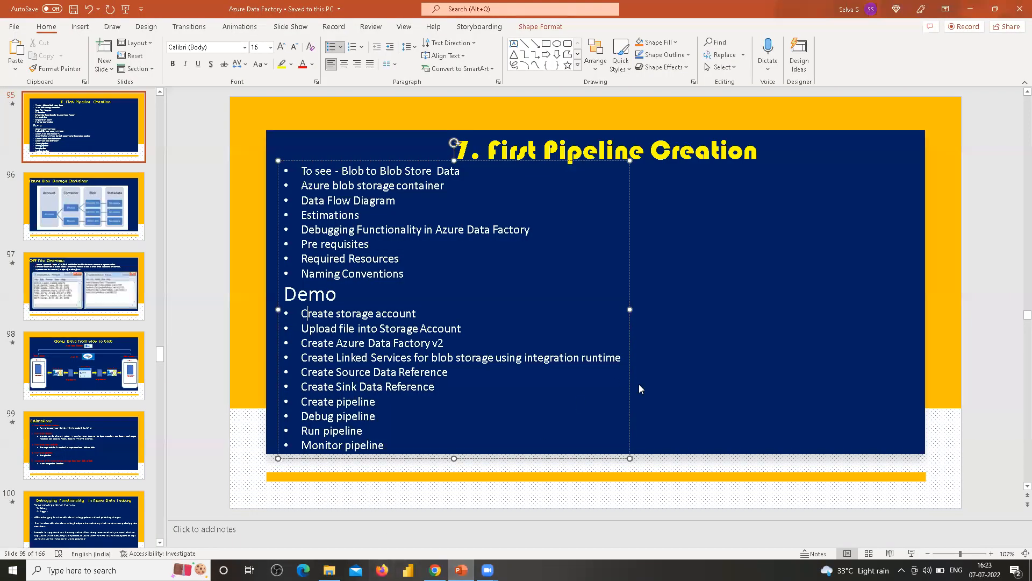
pyautogui.click(764, 398)
pyautogui.scroll(-4, 763, 396)
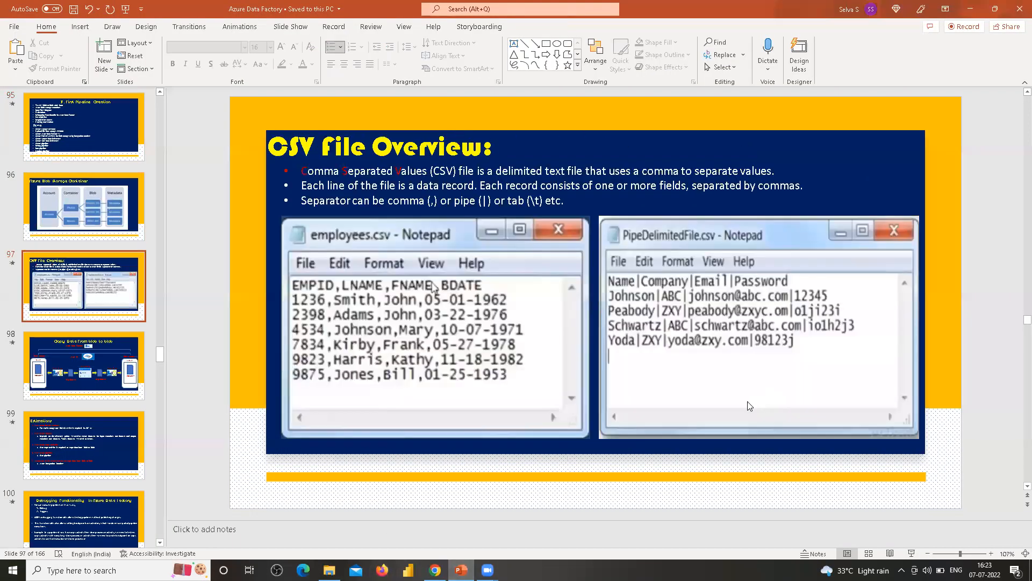
pyautogui.scroll(1, 689, 425)
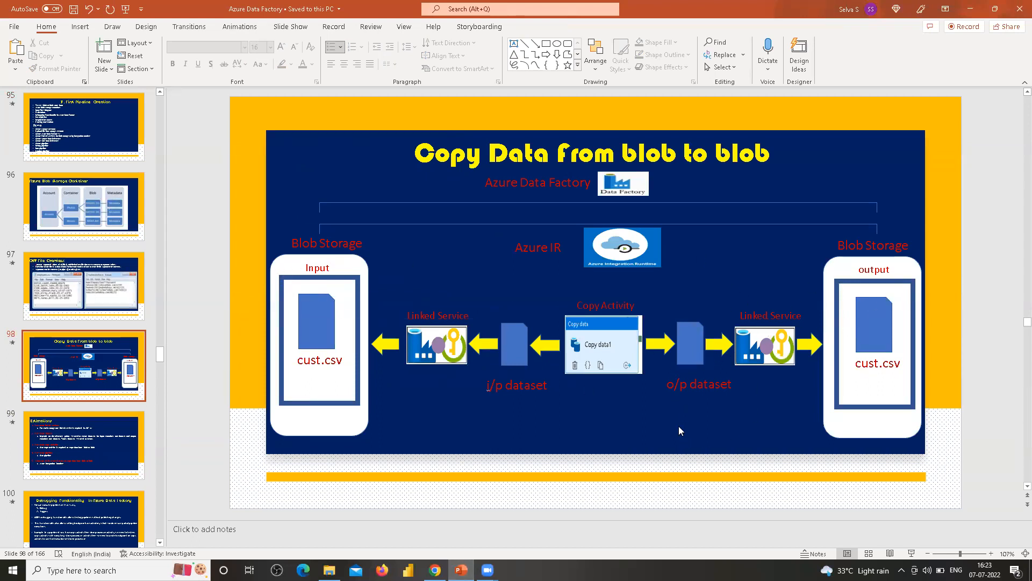
pyautogui.hotkey('alt', 'Tab')
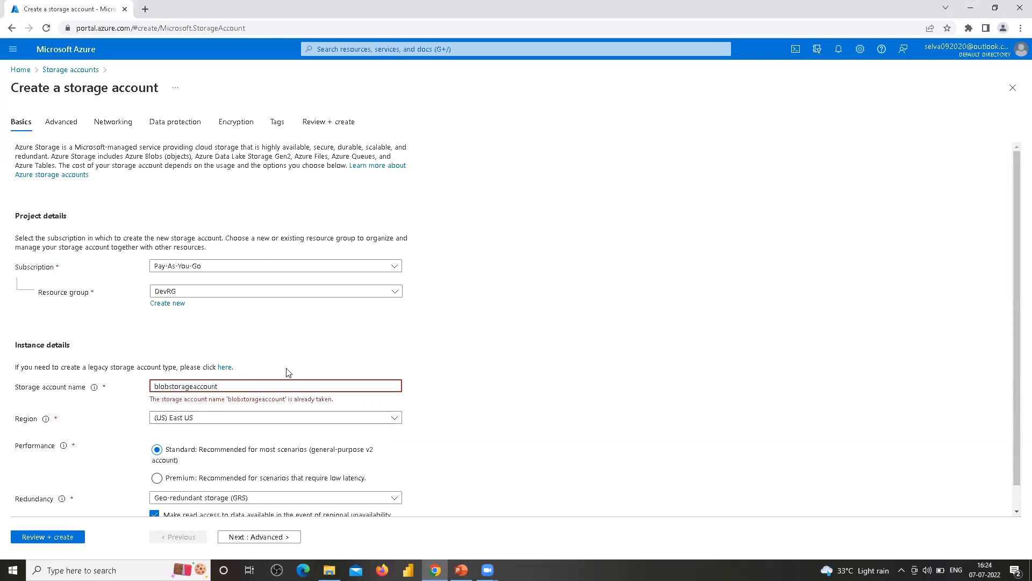
# - Try blobstorageaccountpal as the storage account name and remove the pal suffix again
pyautogui.write('pal')
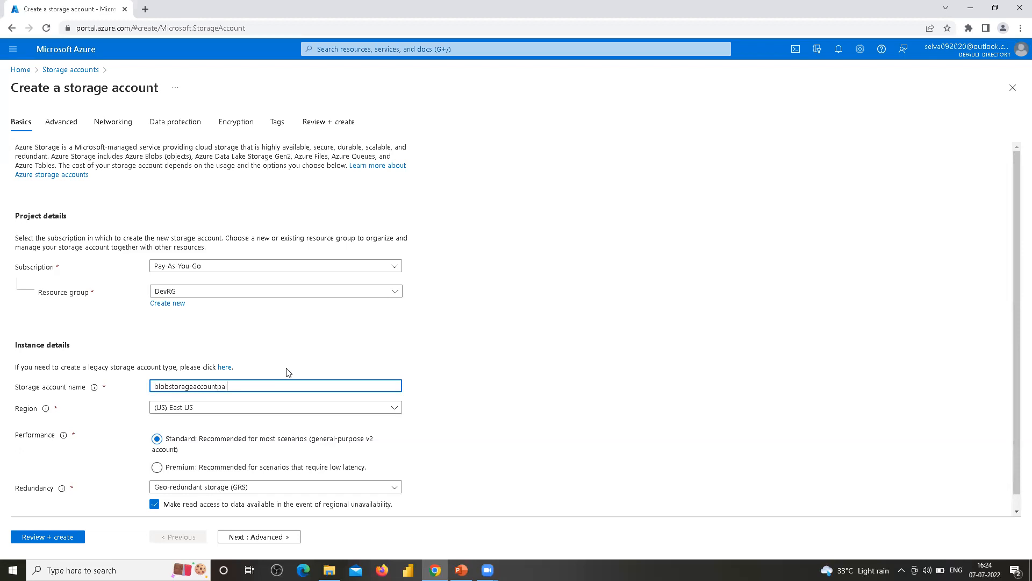
pyautogui.press('Tab')
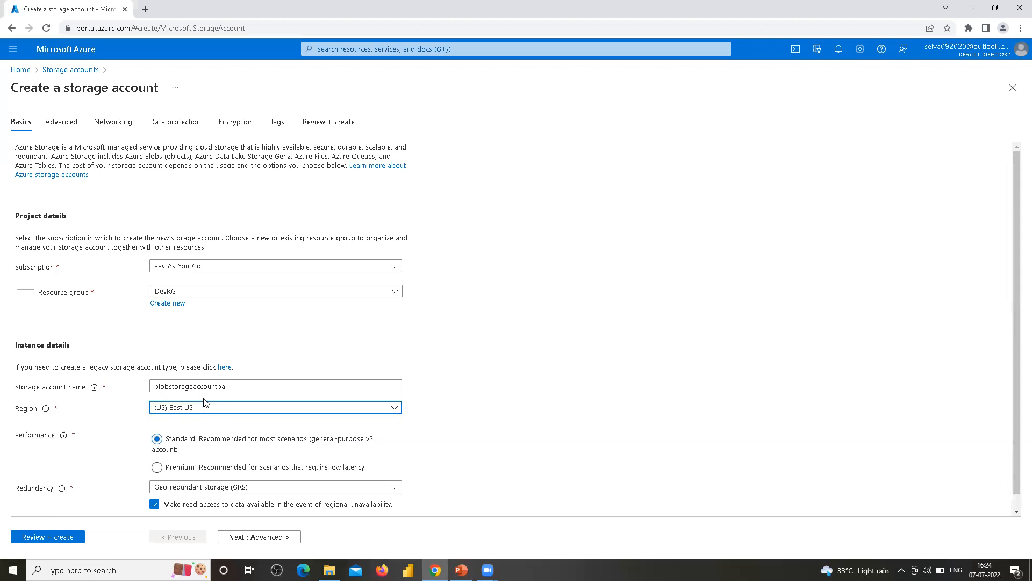
pyautogui.click(239, 388)
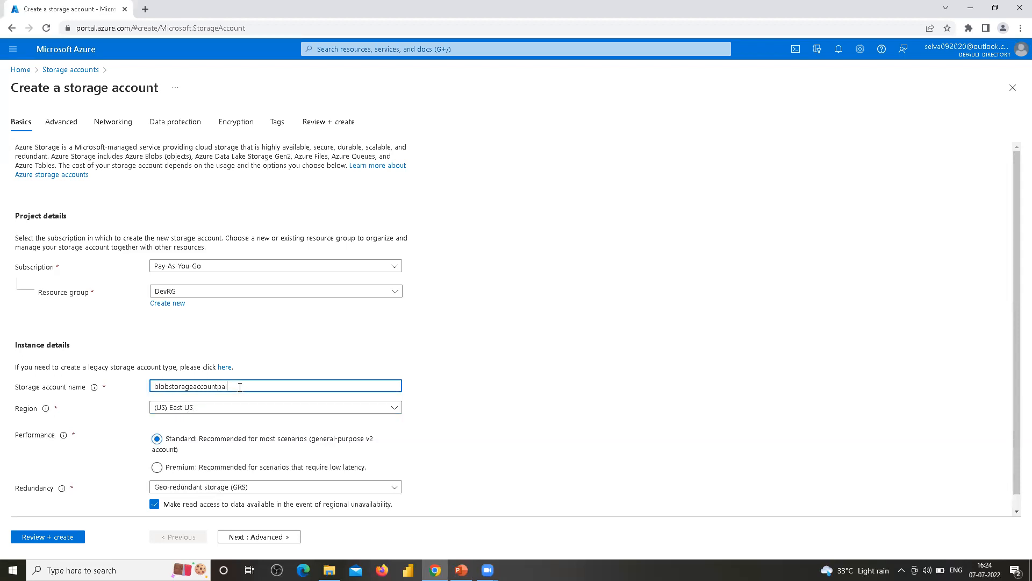
pyautogui.press('BackSpace')
pyautogui.press('BackSpace')
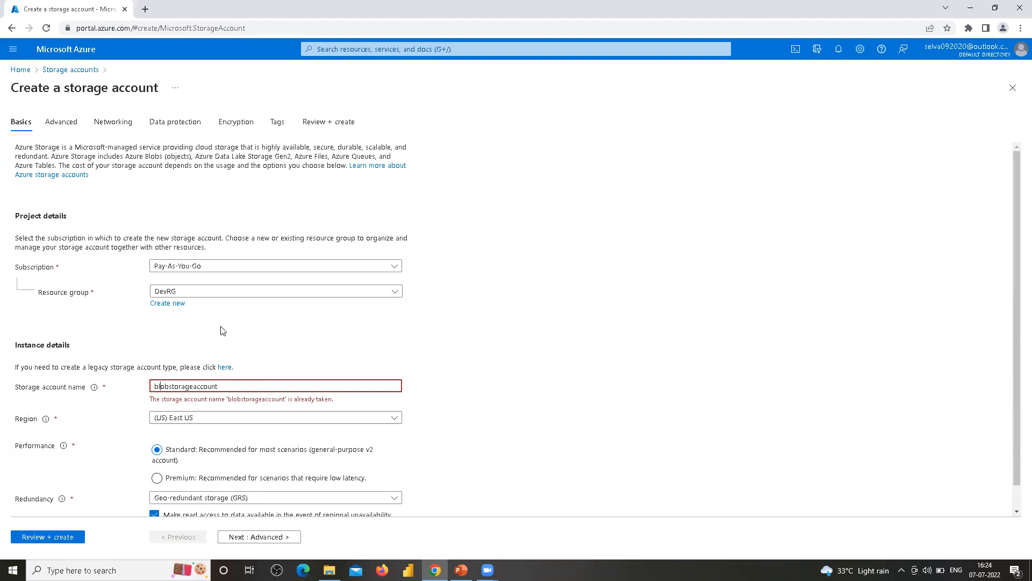
# - Try separating the words of the storage account name with underscores, starting with blob_storage, and remove the underscores again
pyautogui.write('_')
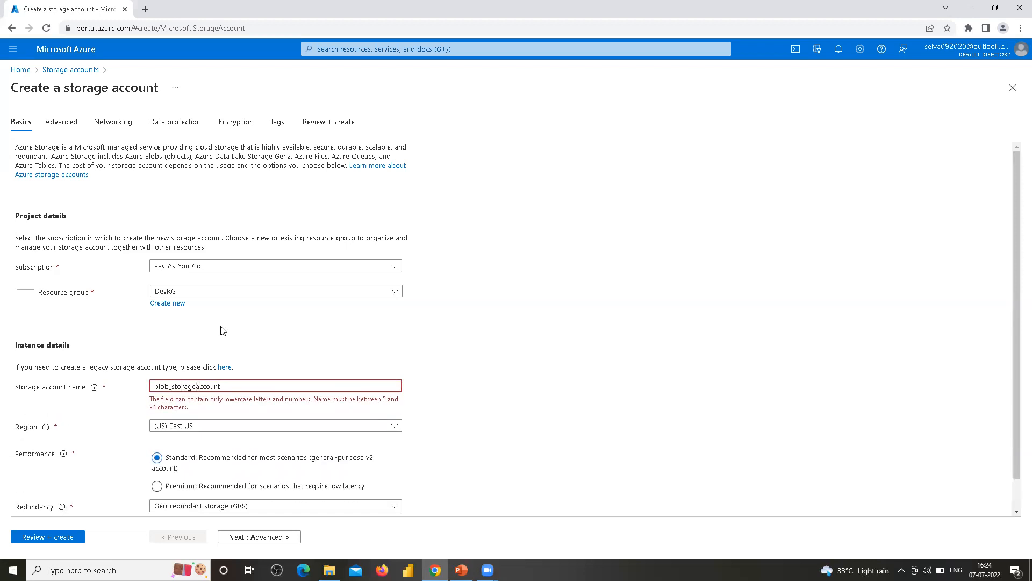
pyautogui.write('_')
pyautogui.press('BackSpace')
pyautogui.press('Right')
pyautogui.press('Right')
pyautogui.press('Right')
pyautogui.press('Delete')
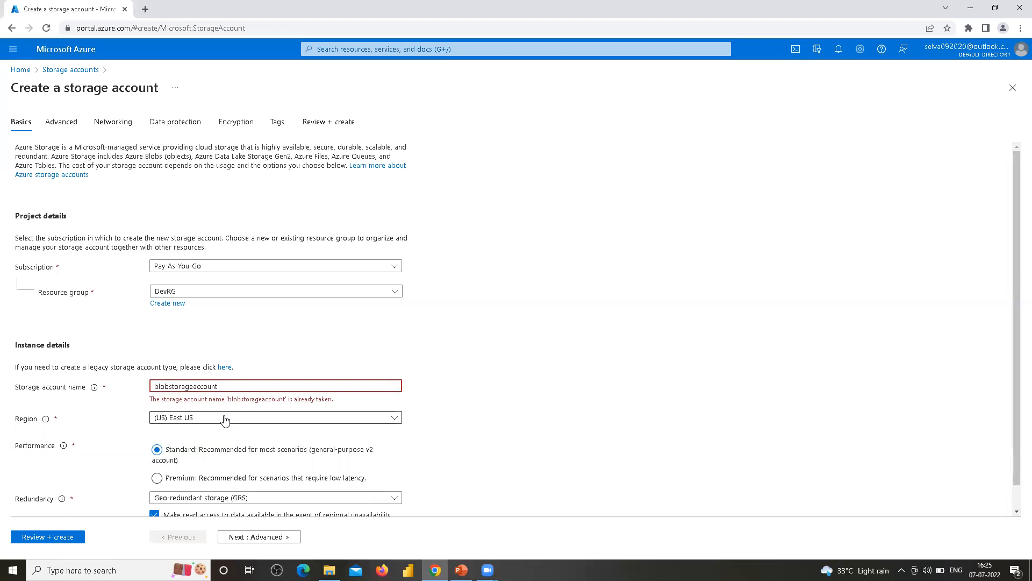
# - Set the storage account name to blobstorageaccountpal
pyautogui.write('pal')
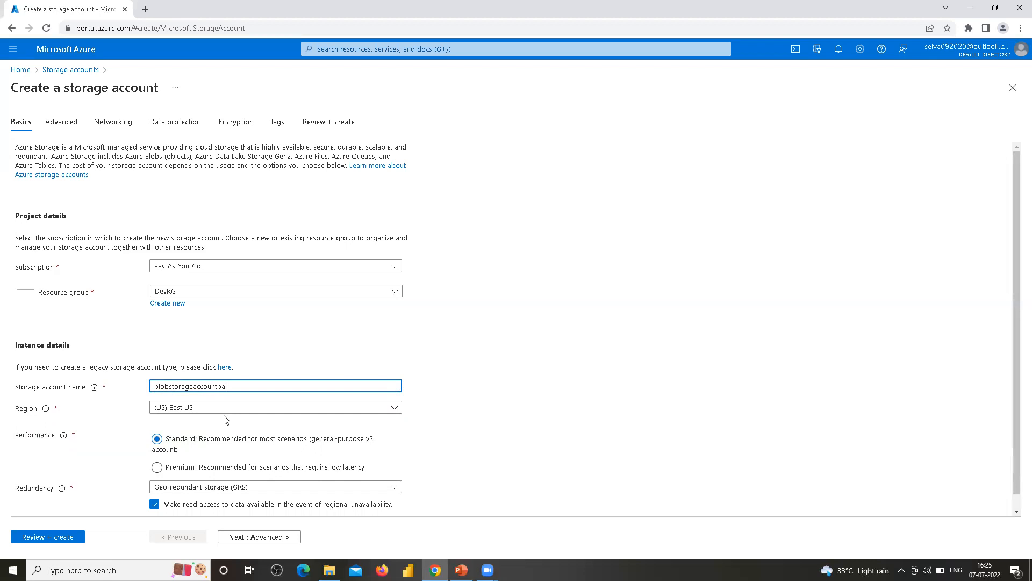
# - Try separating the words of the storage account name with spaces, starting with blob storage, and remove the spaces again
pyautogui.hotkey('ctrl', 'a')
pyautogui.press('Home')
pyautogui.press('Right')
pyautogui.press('Right')
pyautogui.press('Right')
pyautogui.press('Right')
pyautogui.press('Right')
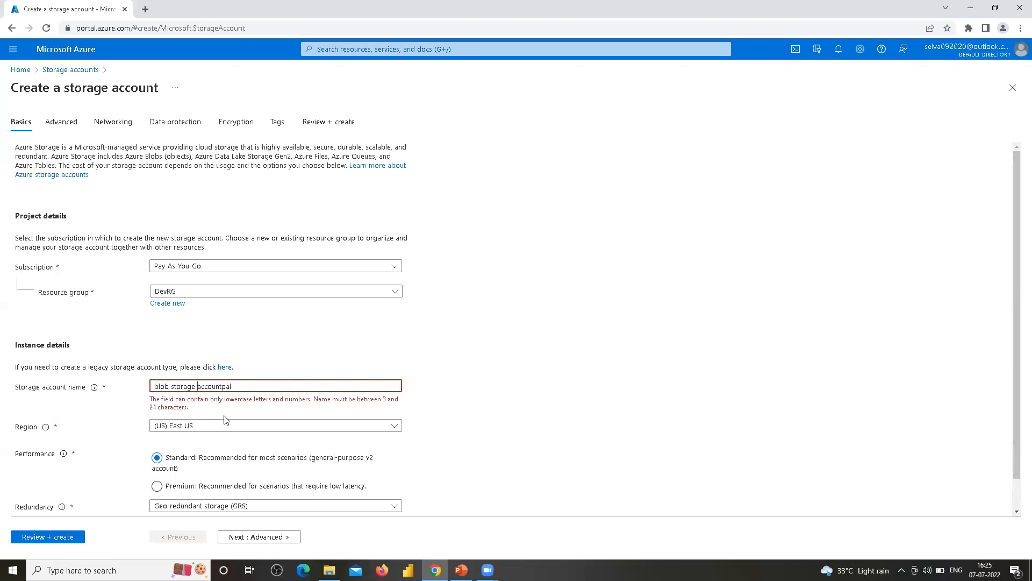
pyautogui.press('BackSpace')
pyautogui.press('BackSpace')
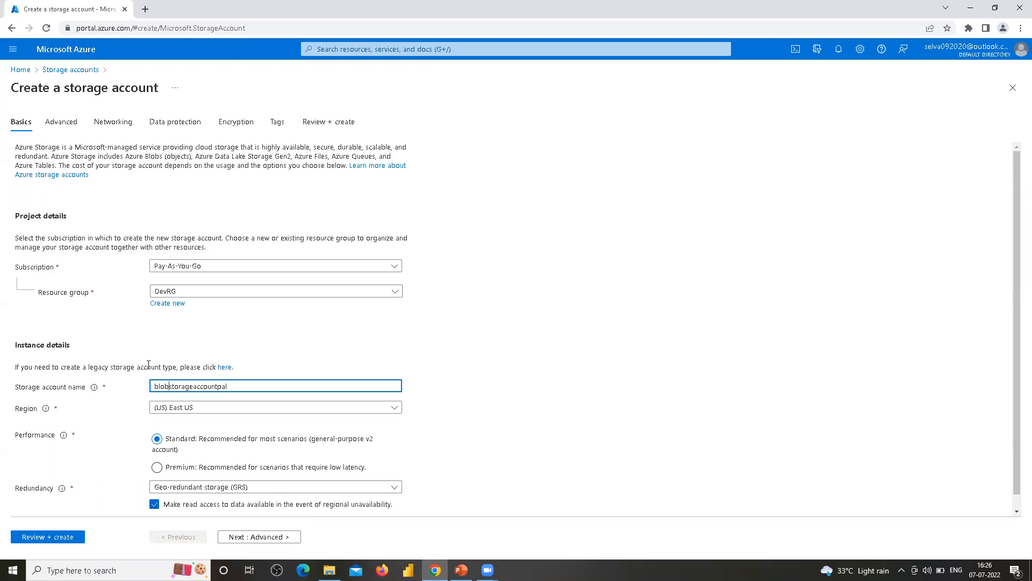
pyautogui.moveTo(228, 386); pyautogui.dragTo(147, 383)
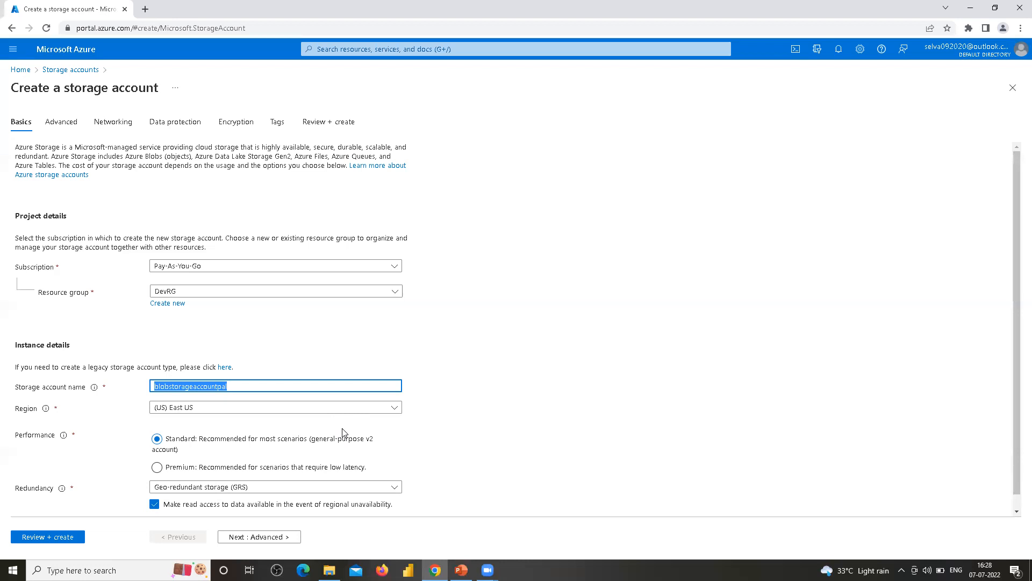
pyautogui.click(35, 438)
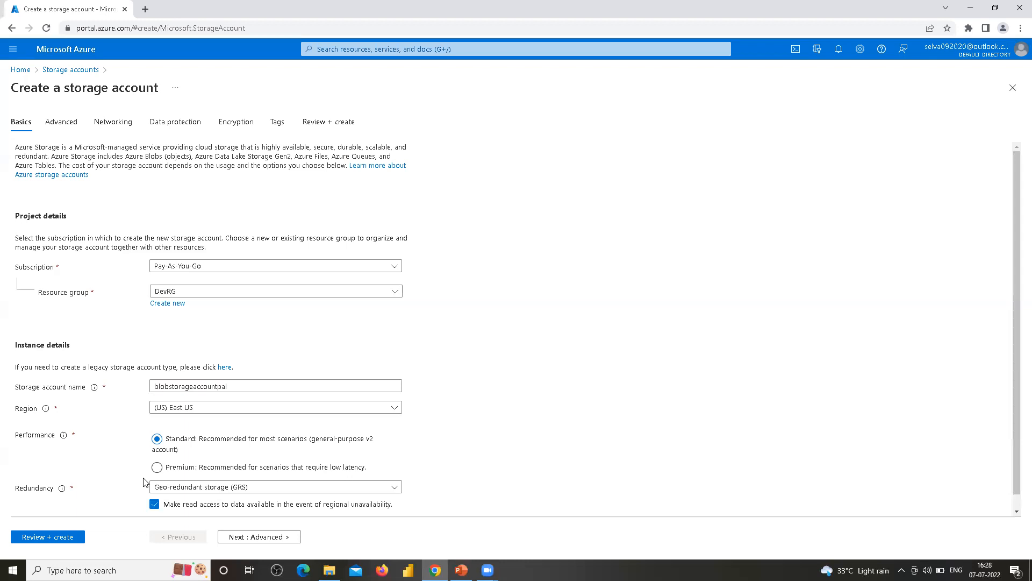
# - Try Premium performance, return it to Standard, and choose Locally-redundant storage (LRS) as the redundancy
pyautogui.click(156, 467)
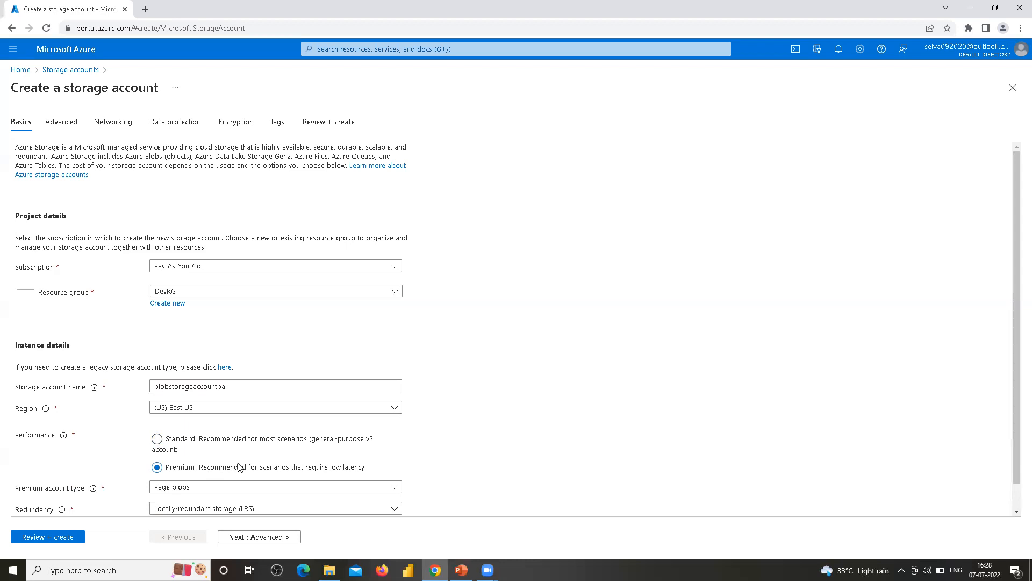
pyautogui.click(157, 440)
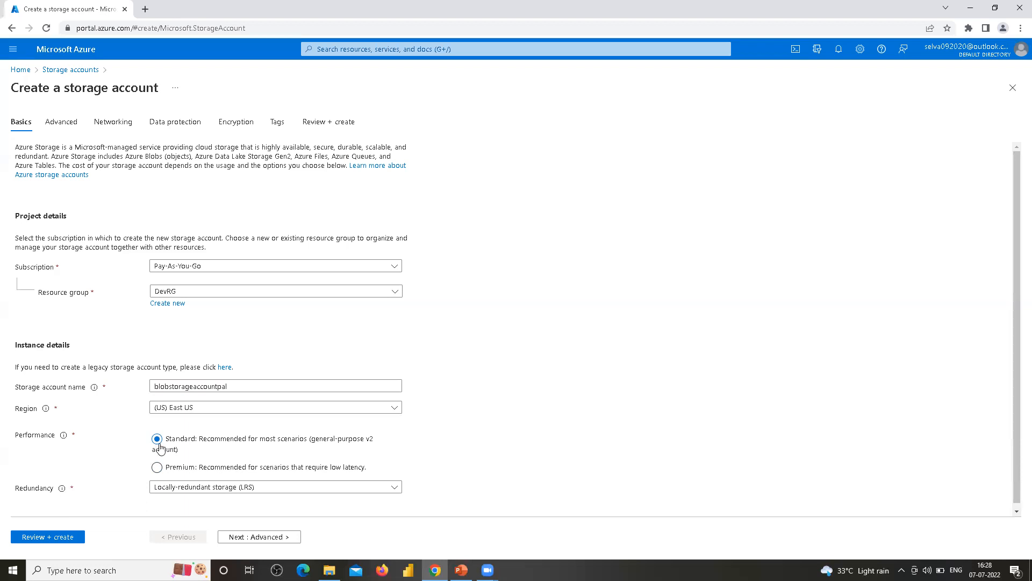
pyautogui.scroll(-1, 159, 447)
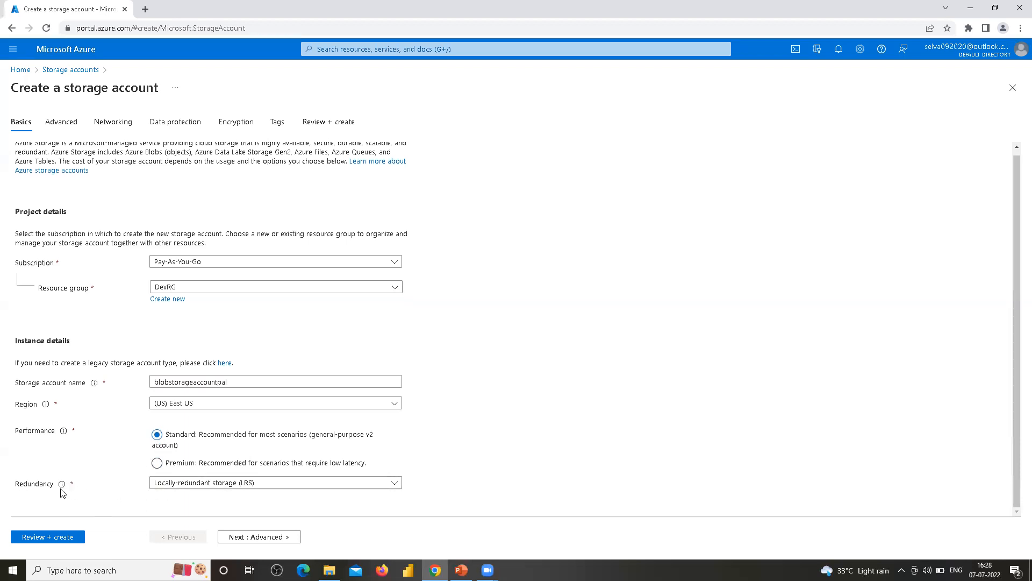
pyautogui.moveTo(62, 491)
pyautogui.click(394, 484)
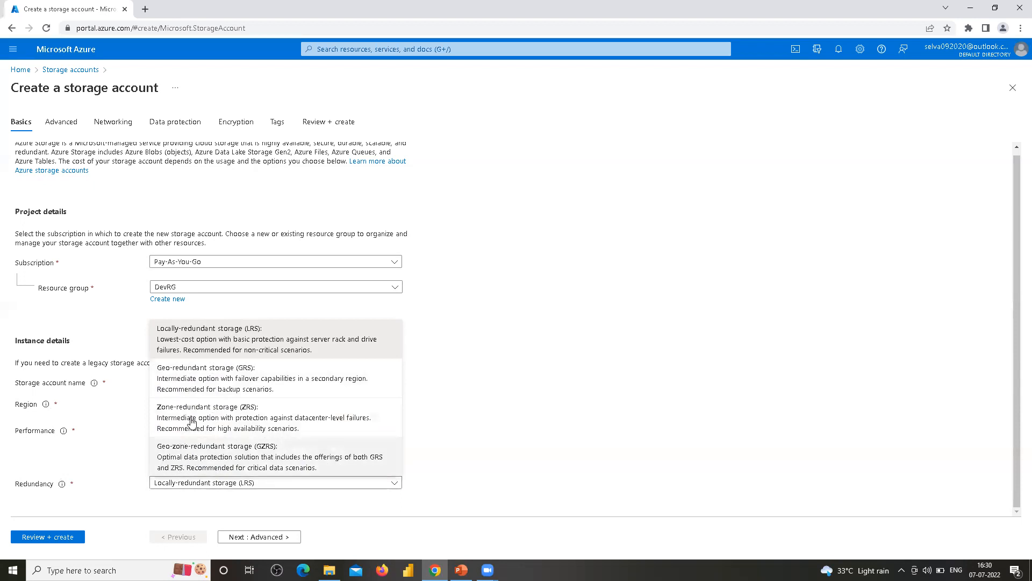
pyautogui.click(224, 338)
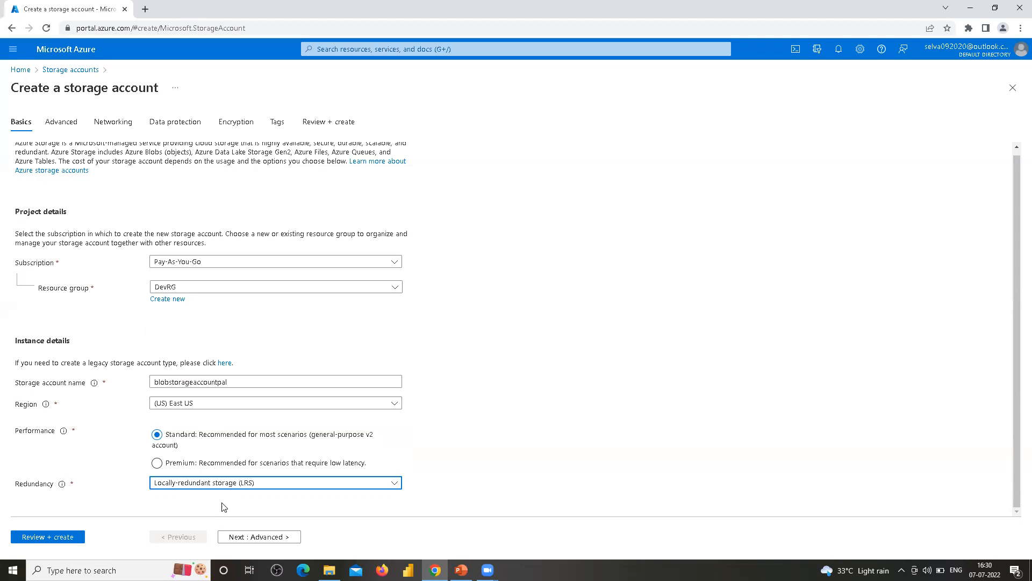
pyautogui.click(436, 437)
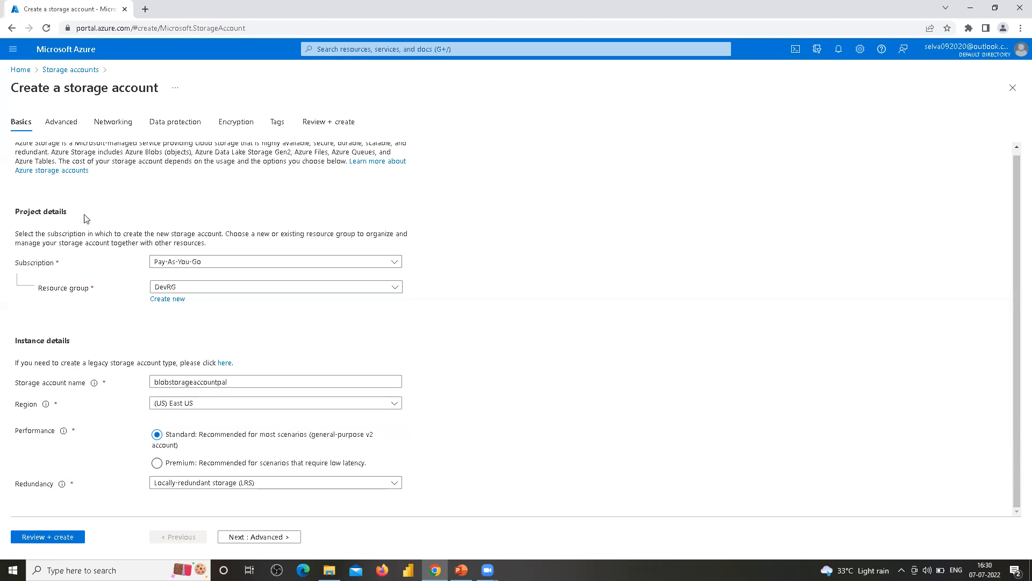
# - Review the storage account's Advanced, Networking, Data protection, Encryption and Tags settings, including the blob access tier
pyautogui.click(60, 127)
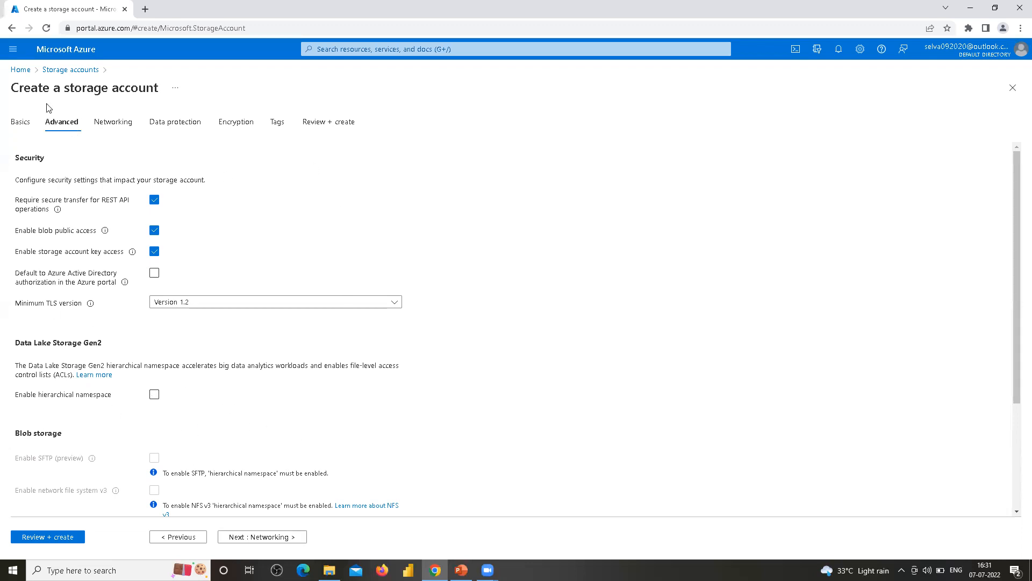
pyautogui.moveTo(74, 88); pyautogui.dragTo(169, 94)
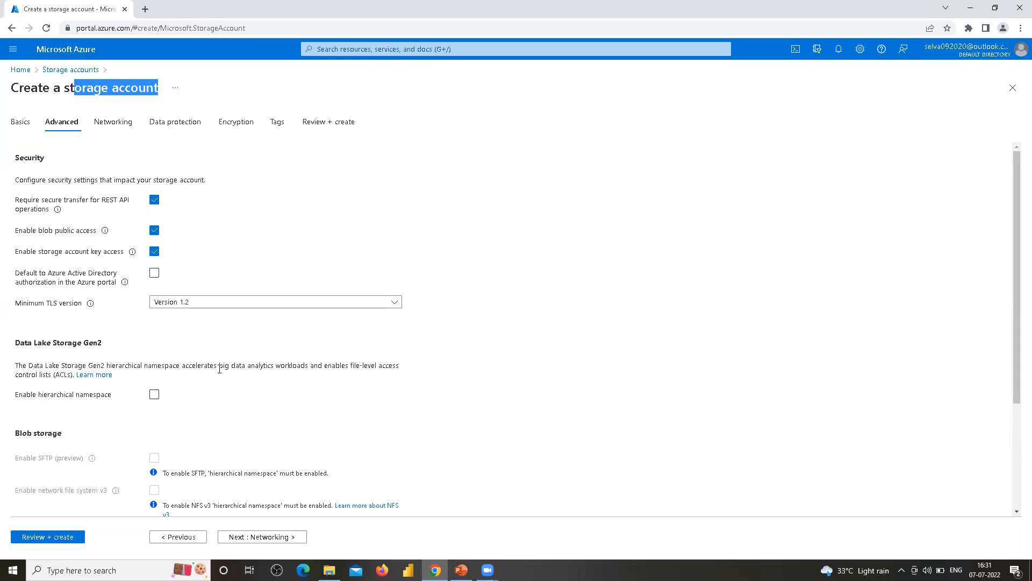
pyautogui.scroll(-3, 222, 373)
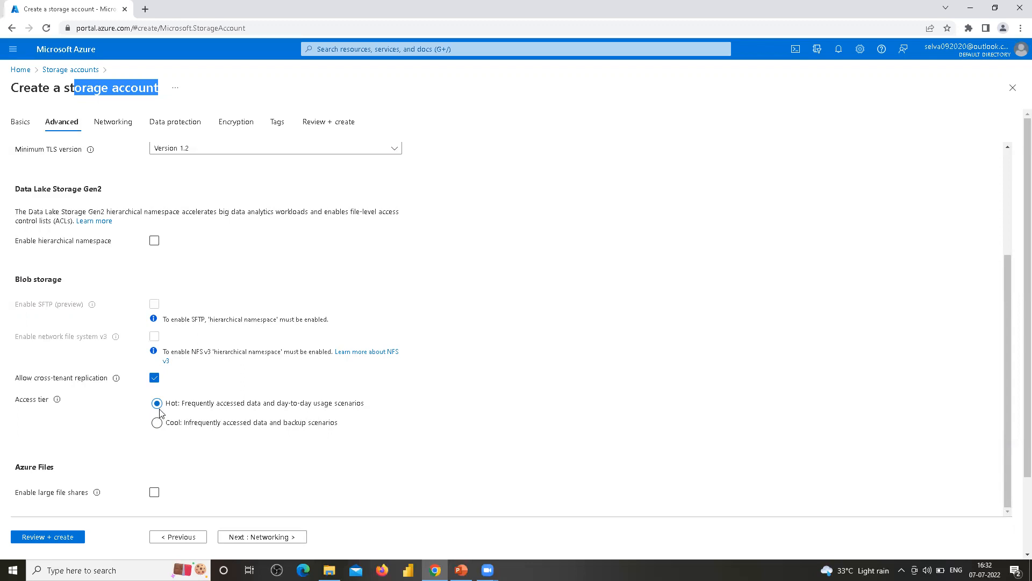
pyautogui.scroll(-2, 141, 361)
pyautogui.scroll(3, 139, 338)
pyautogui.scroll(3, 138, 338)
pyautogui.click(115, 122)
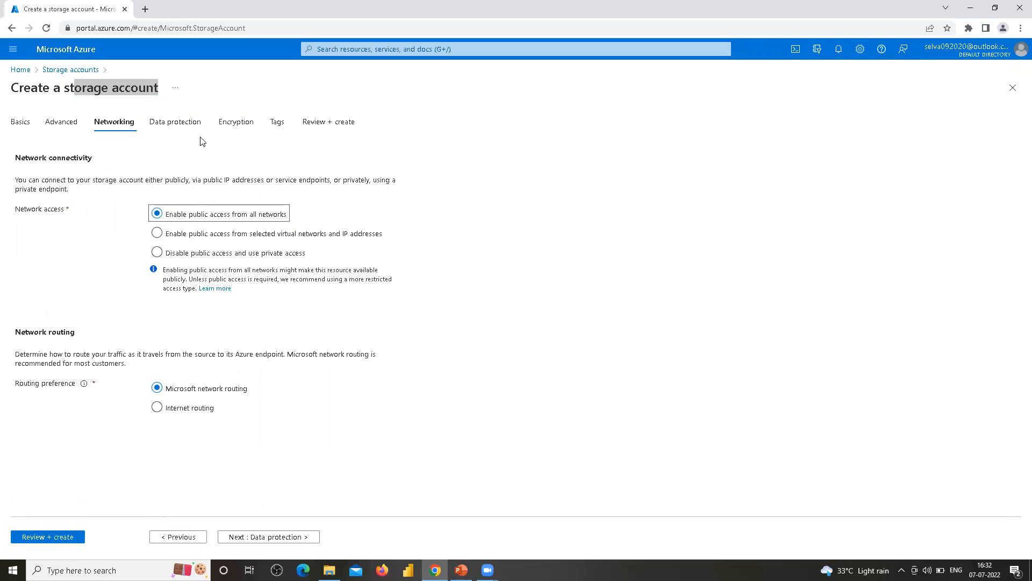
pyautogui.click(186, 124)
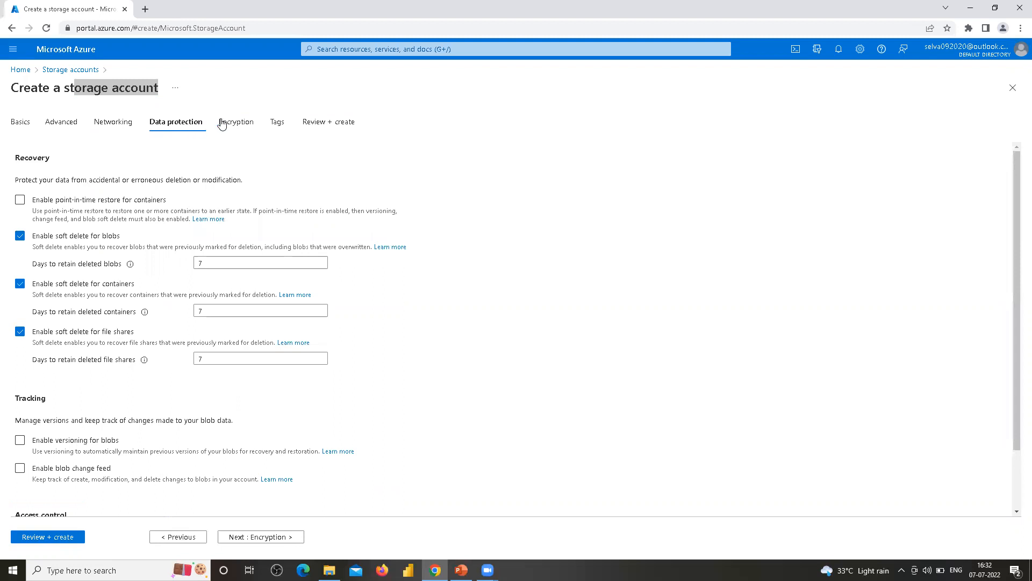
pyautogui.click(231, 129)
pyautogui.click(278, 125)
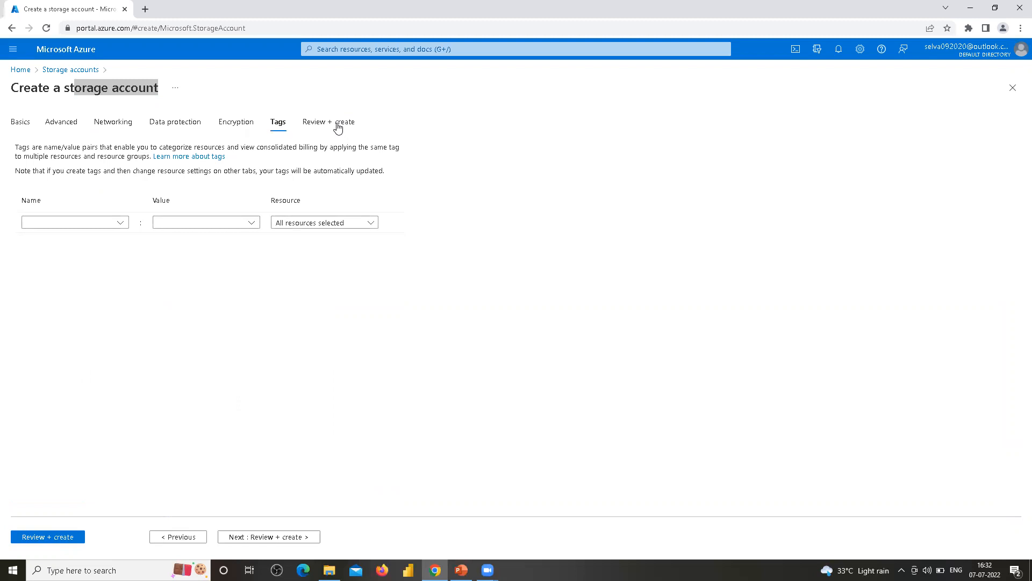
# - Validate the storage account configuration and create the account
pyautogui.click(338, 128)
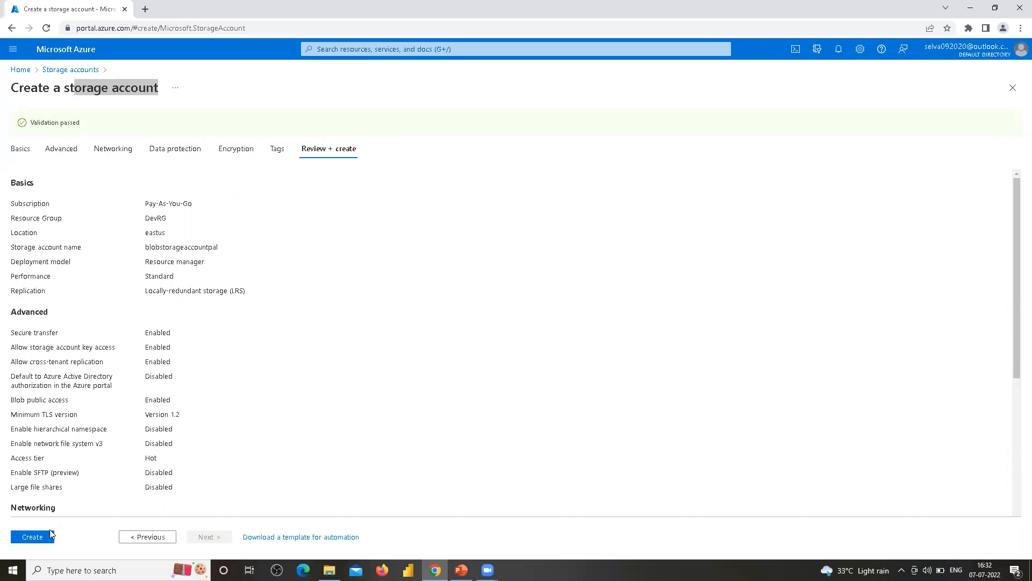
pyautogui.click(34, 538)
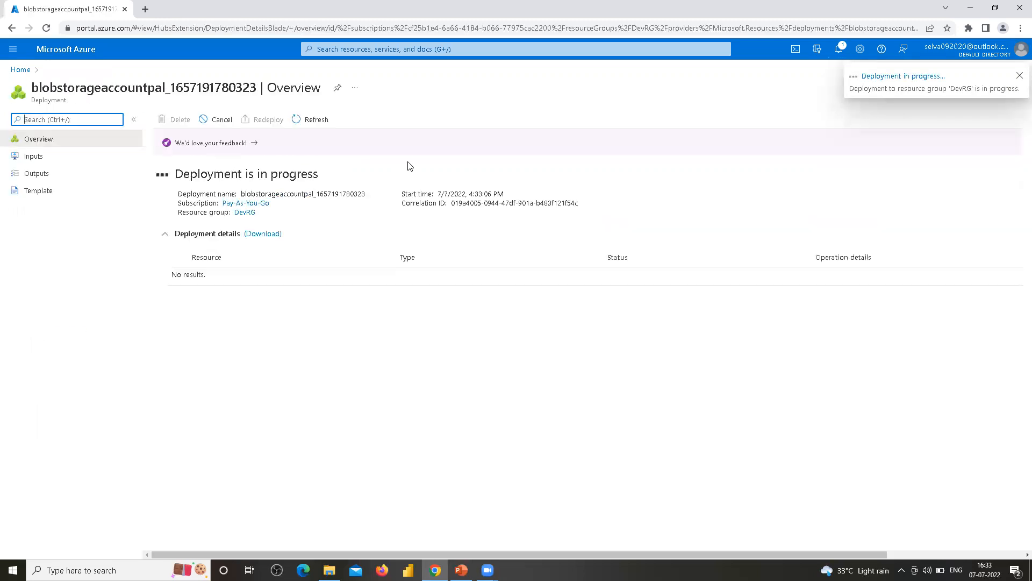
# - Open portal.azure.com in a second browser tab, check the storage account's deployment, and return to the portal home page
pyautogui.click(145, 10)
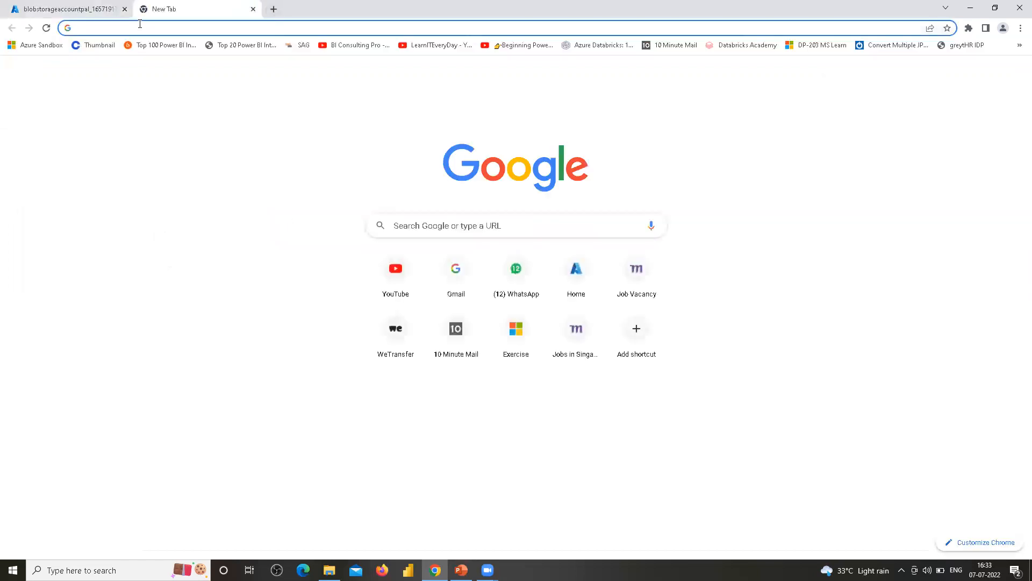
pyautogui.click(104, 23)
pyautogui.write('por')
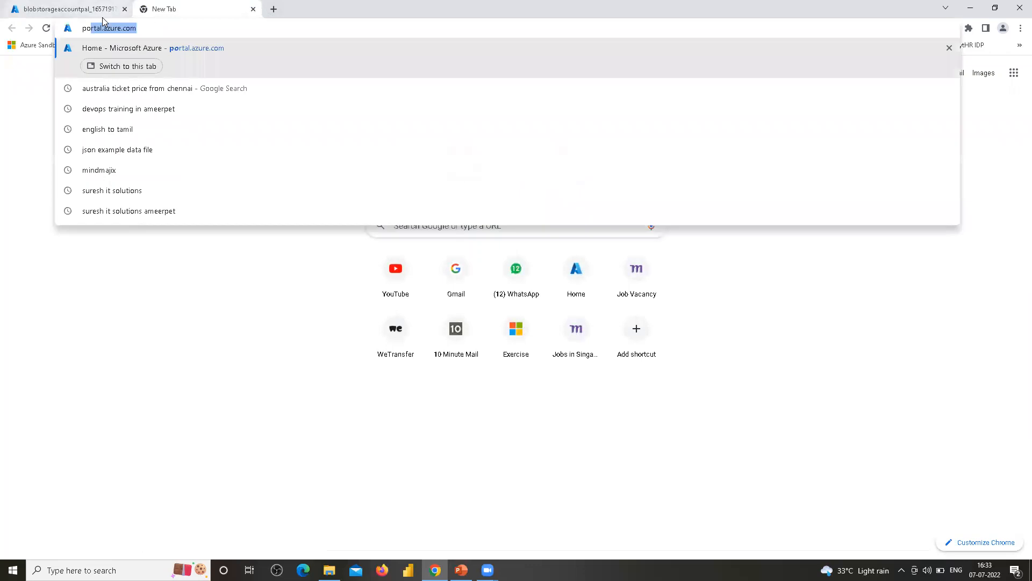
pyautogui.press('Return')
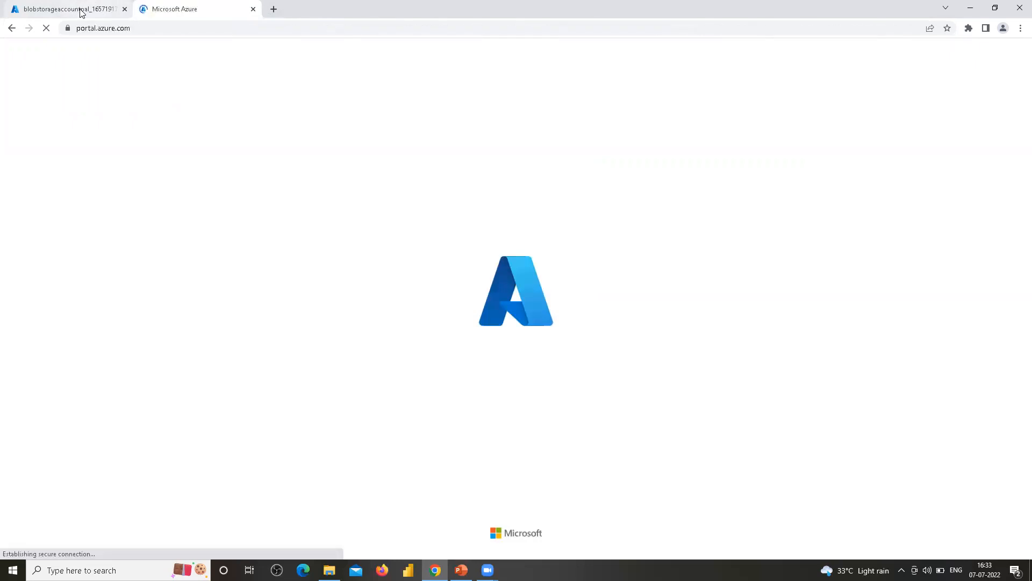
pyautogui.click(80, 12)
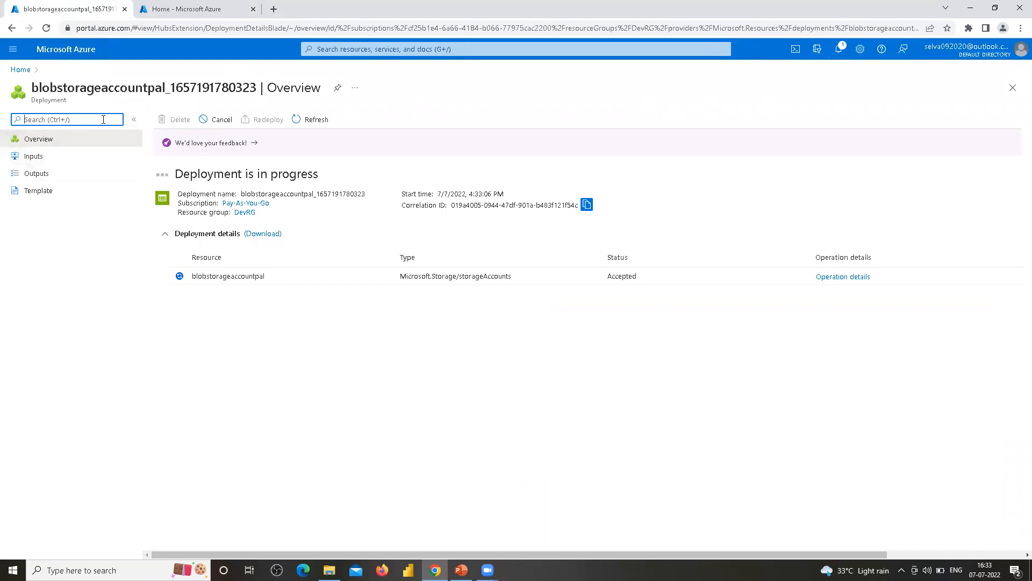
pyautogui.click(183, 9)
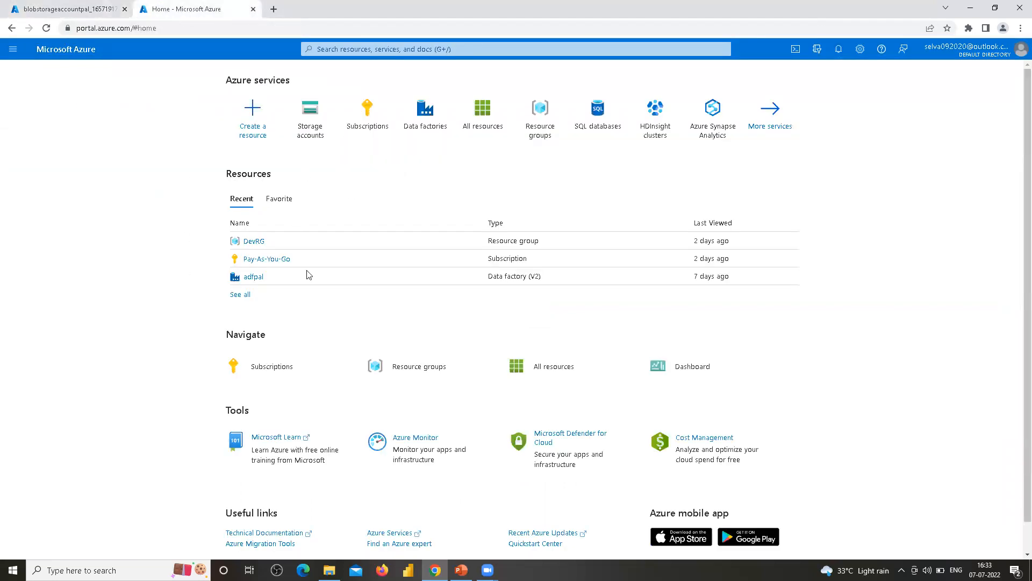
pyautogui.moveTo(255, 283)
pyautogui.moveTo(432, 117)
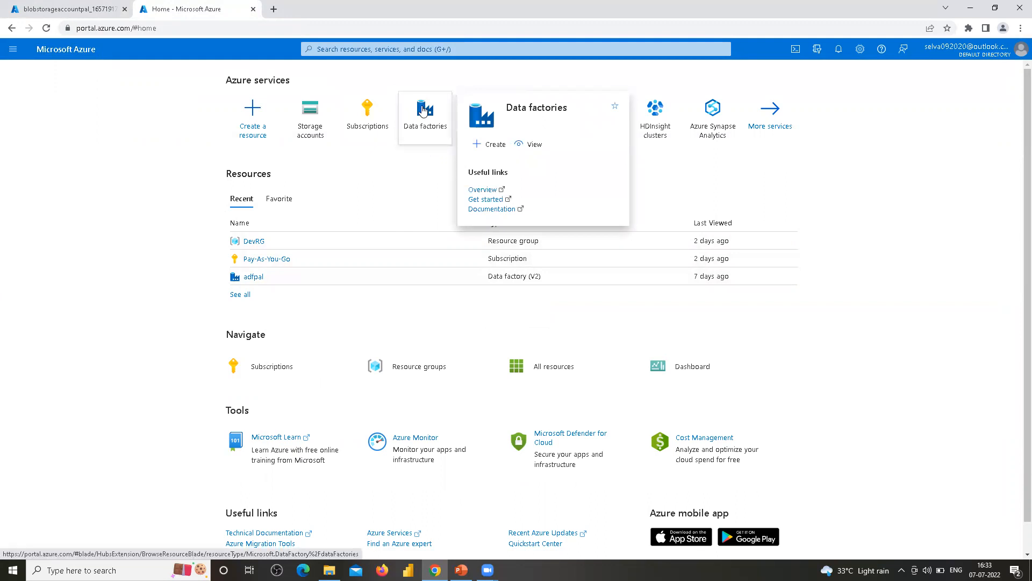
# - Search the portal for Data Factor and open the Data factories service
pyautogui.click(357, 49)
pyautogui.write('Data Factor')
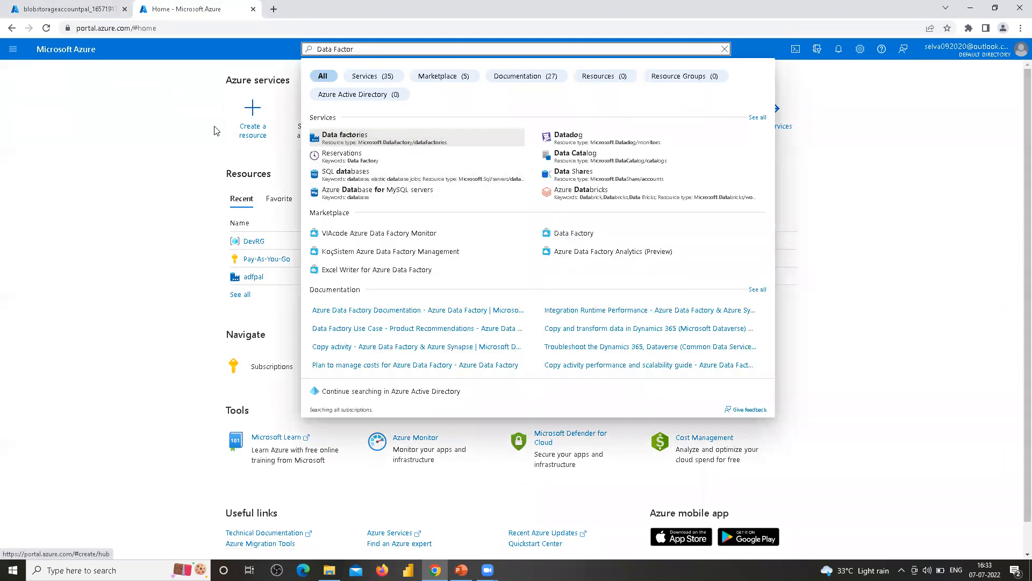
pyautogui.click(354, 141)
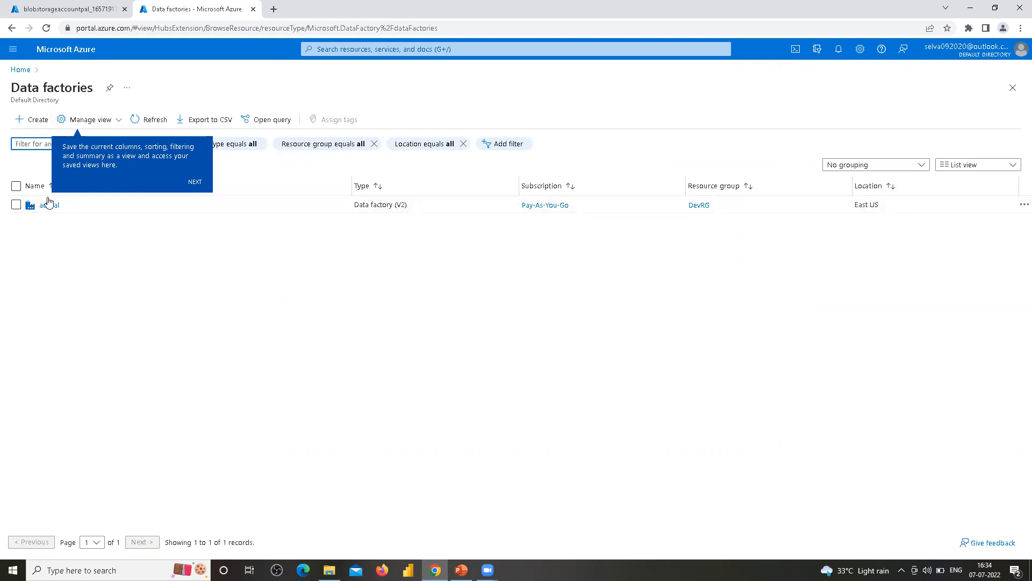
pyautogui.click(104, 316)
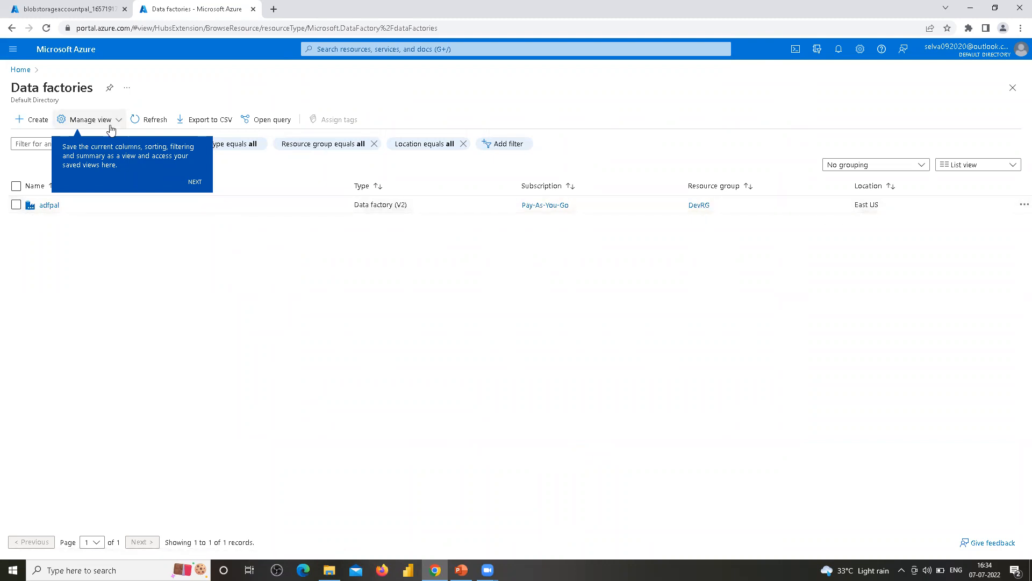
# - Start creating a data factory in the DevRG resource group and name it adfselva
pyautogui.click(37, 125)
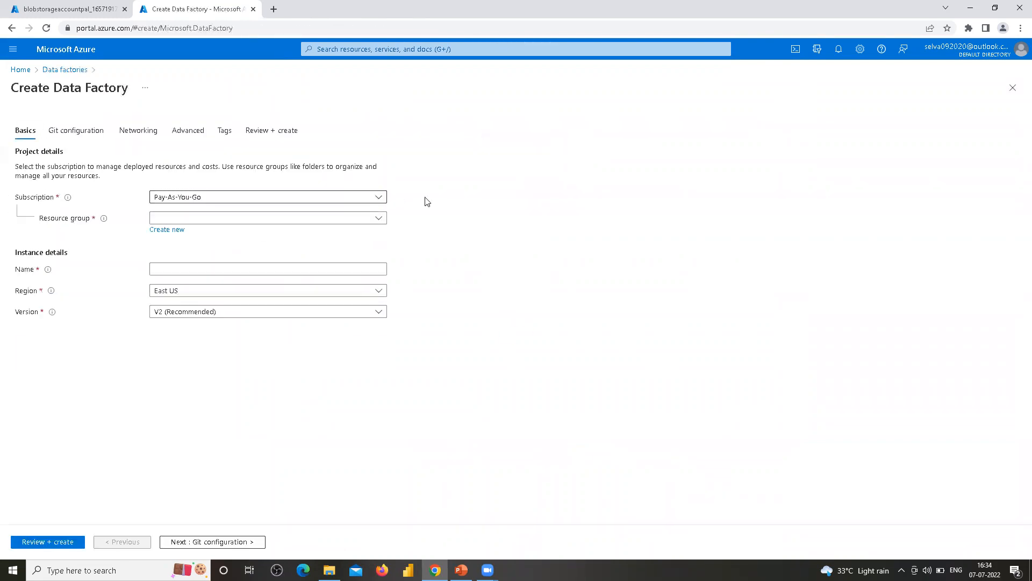
pyautogui.click(378, 218)
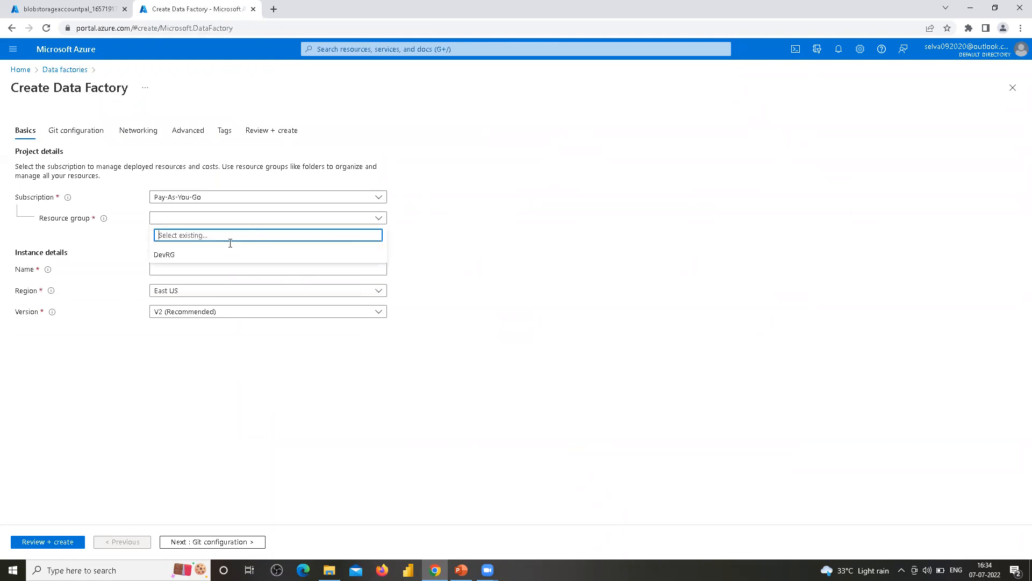
pyautogui.click(163, 257)
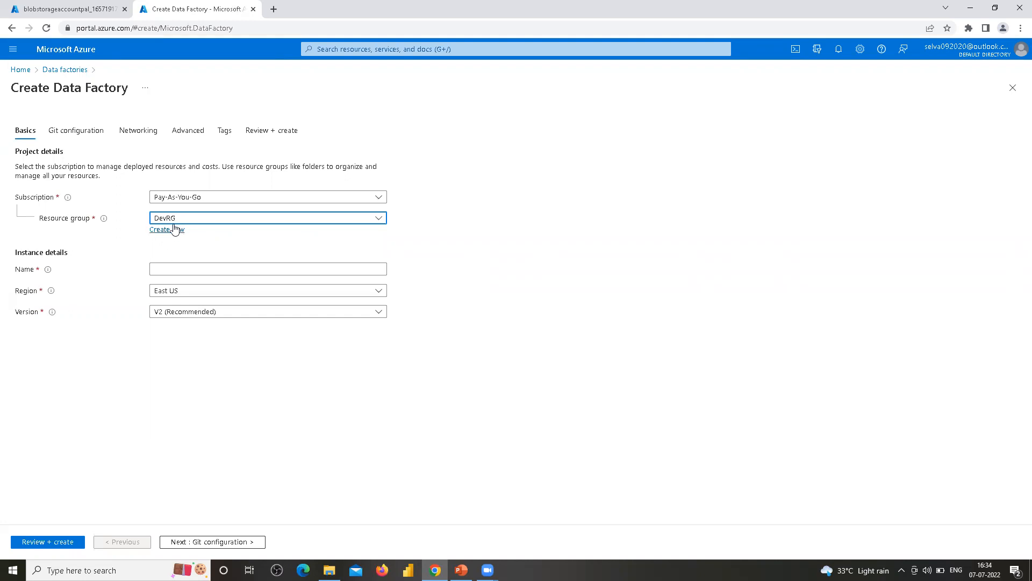
pyautogui.click(165, 271)
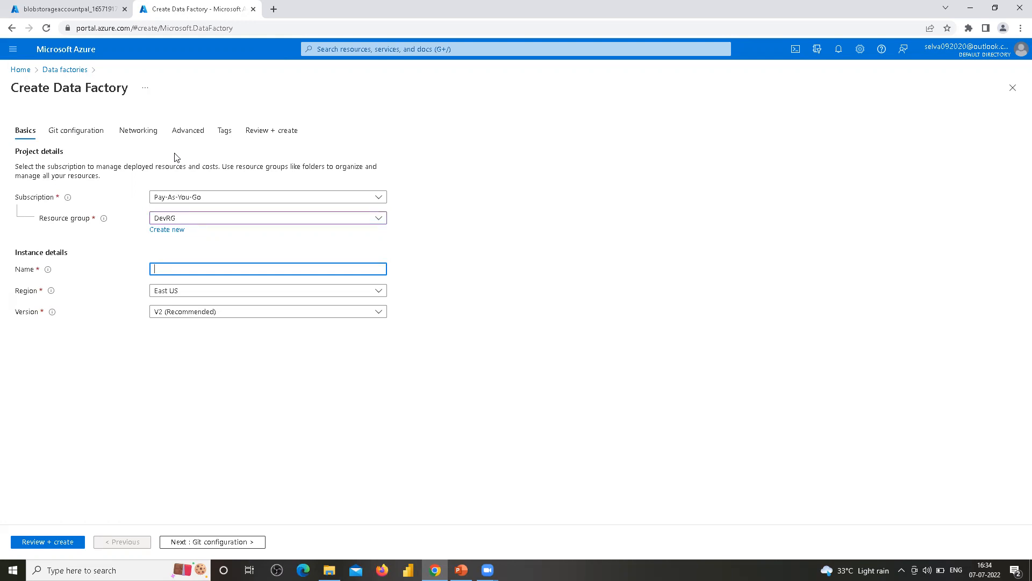
pyautogui.write('dfselva')
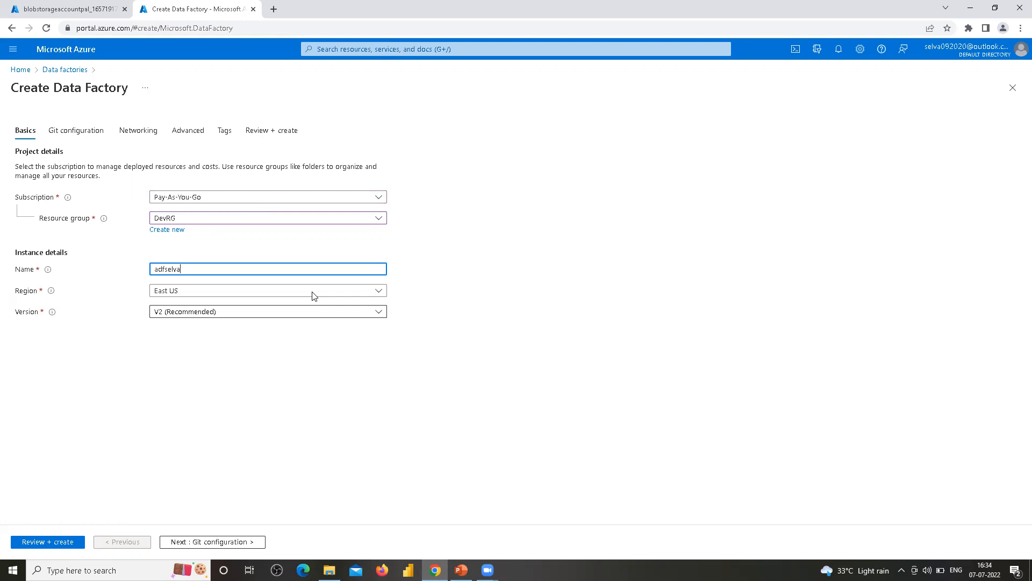
pyautogui.click(517, 262)
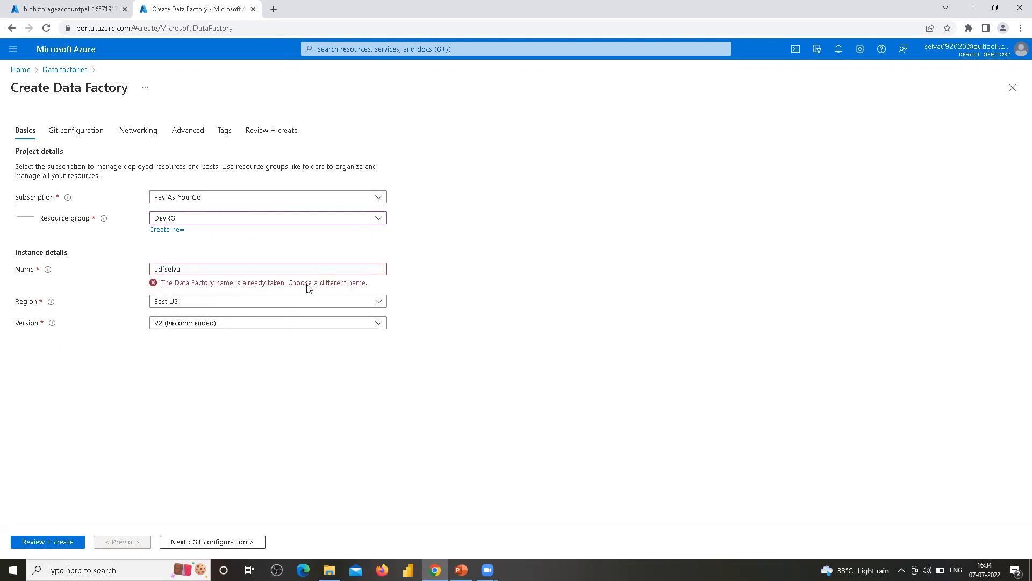
pyautogui.click(196, 270)
pyautogui.click(472, 336)
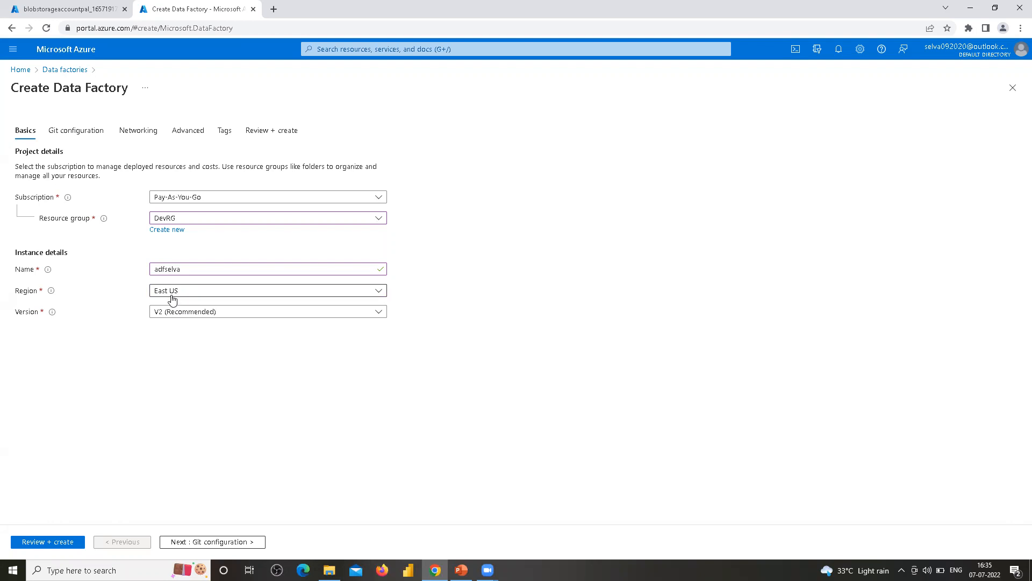
# - Keep the data factory on version V2 (Recommended) and enable the Configure Git later option
pyautogui.click(376, 312)
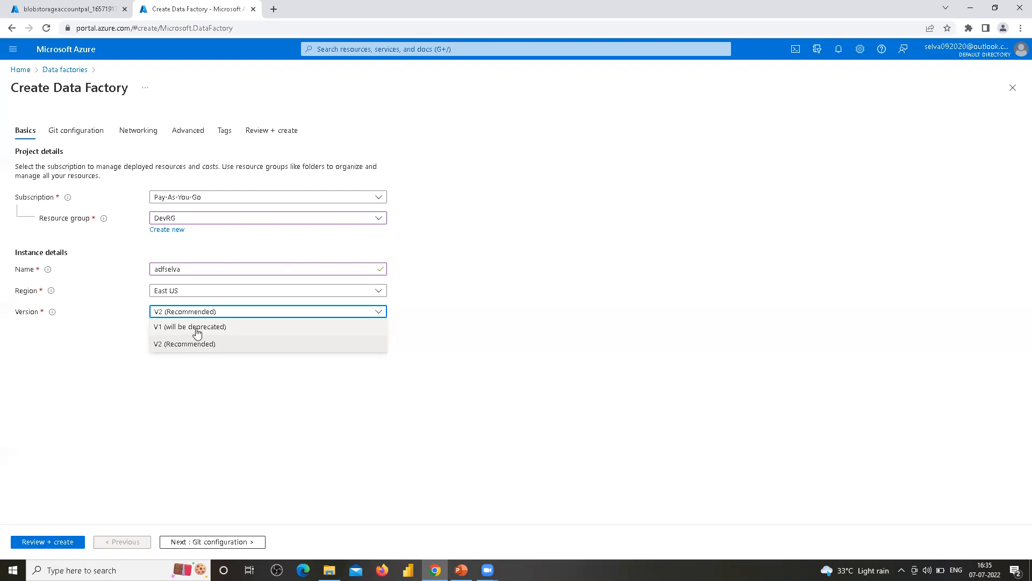
pyautogui.click(551, 343)
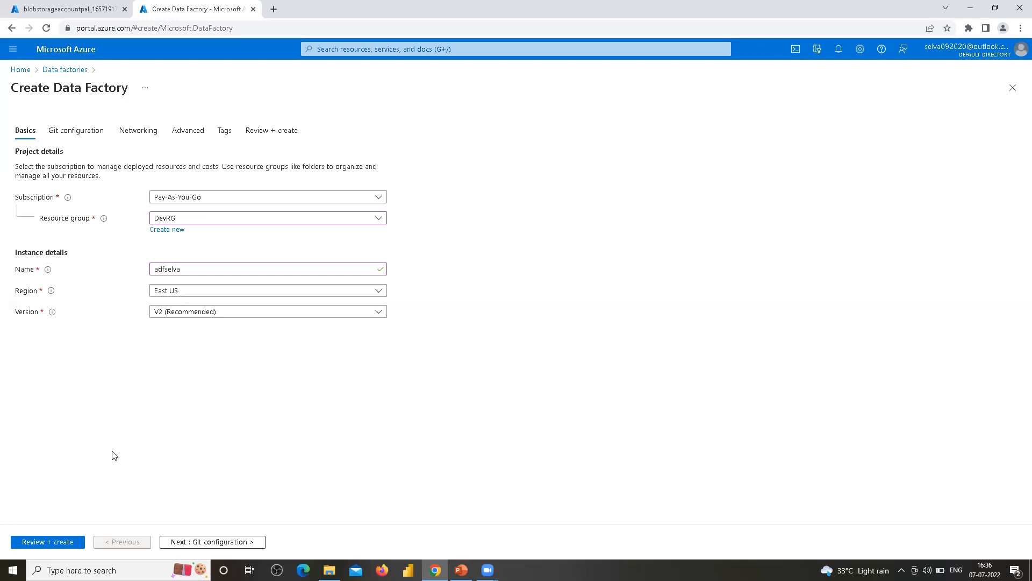
pyautogui.click(82, 130)
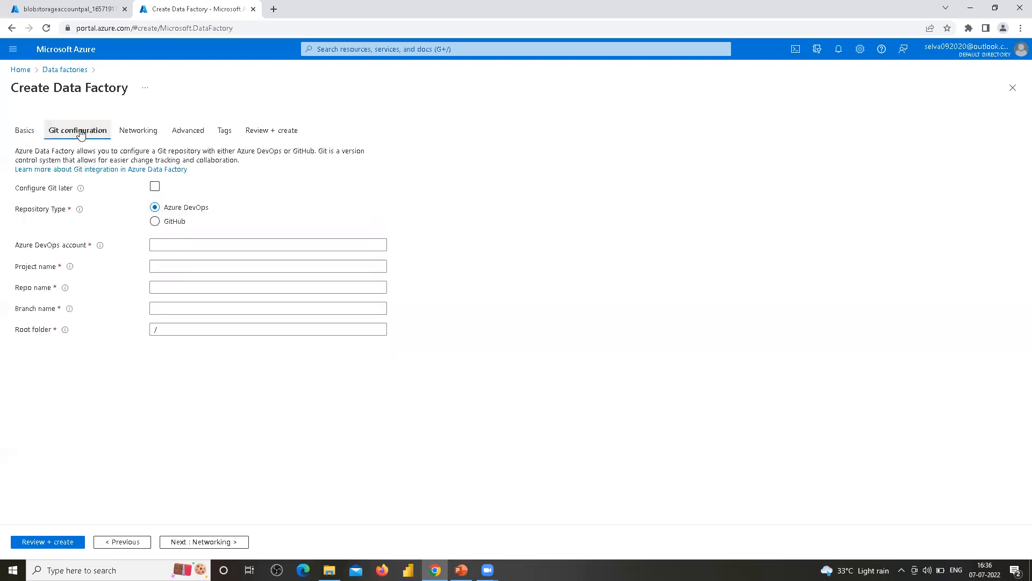
pyautogui.click(155, 186)
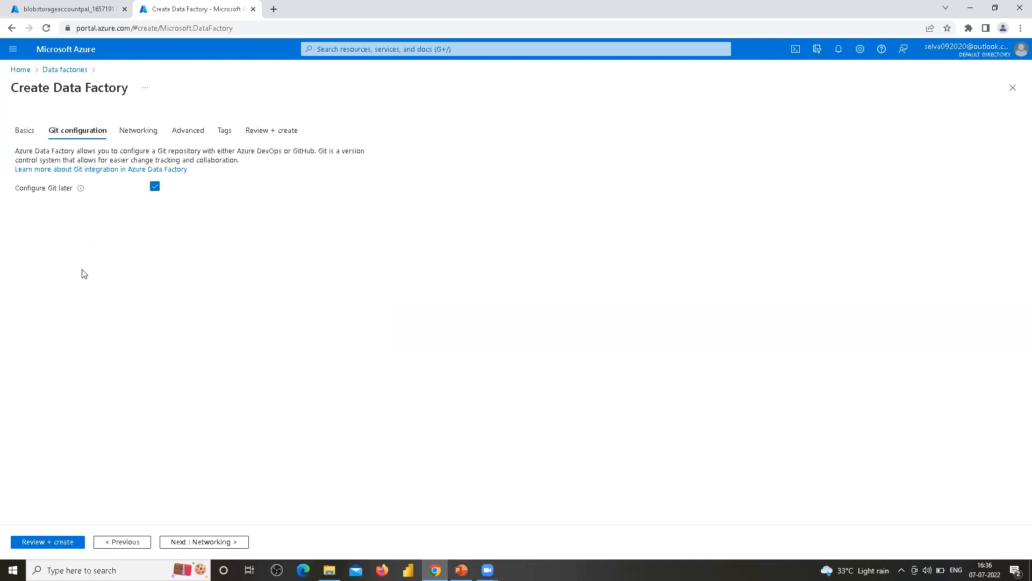
# - Review the networking, encryption and tag settings through the data factory's validation, and check the storage account's deployment
pyautogui.click(138, 132)
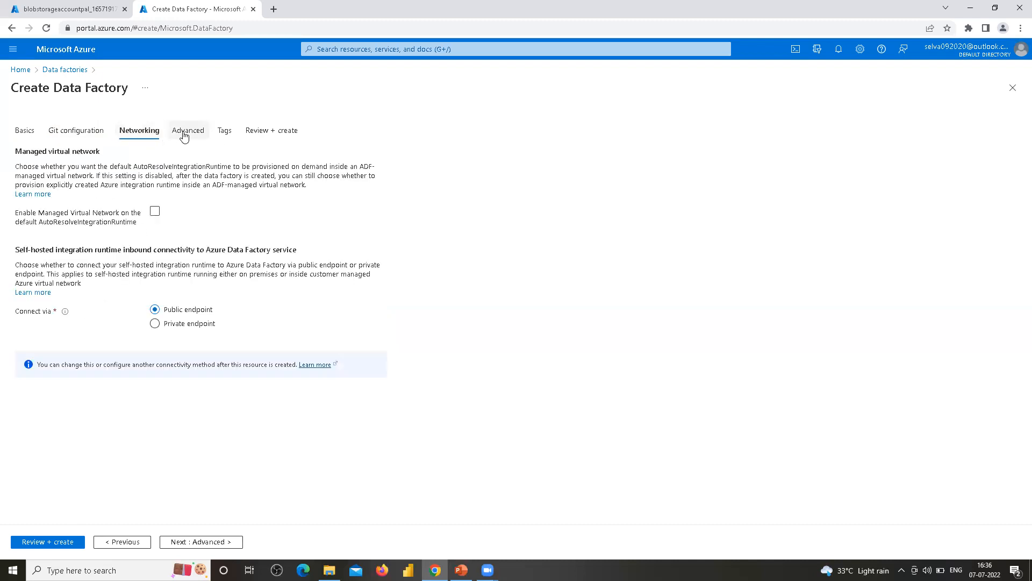
pyautogui.click(184, 136)
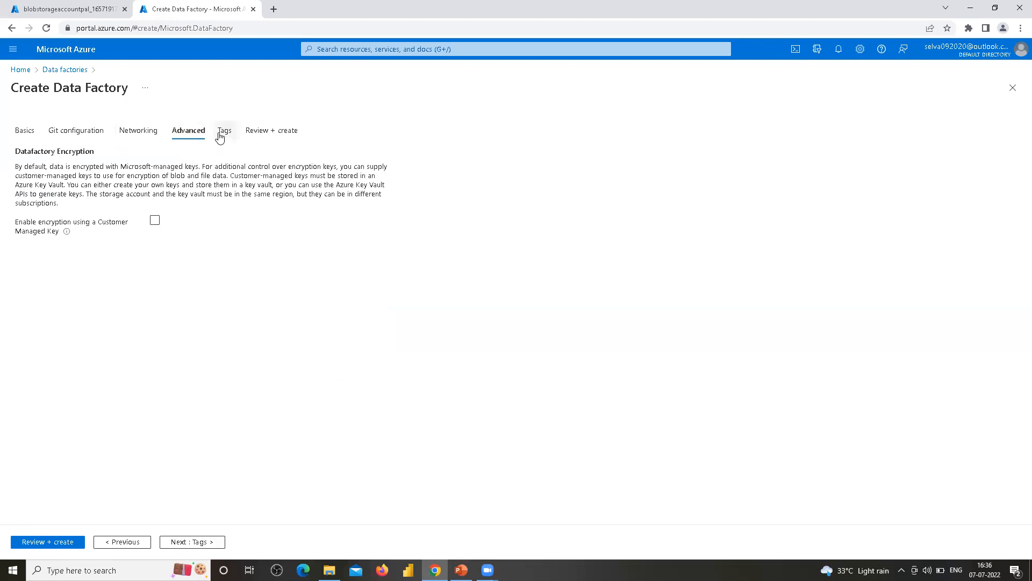
pyautogui.click(220, 136)
pyautogui.click(278, 134)
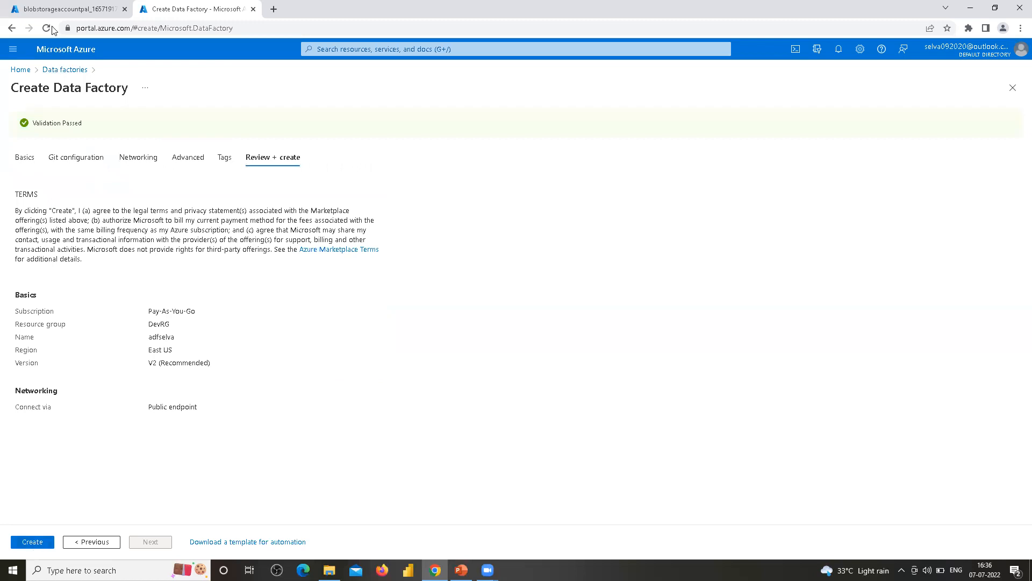
pyautogui.click(57, 9)
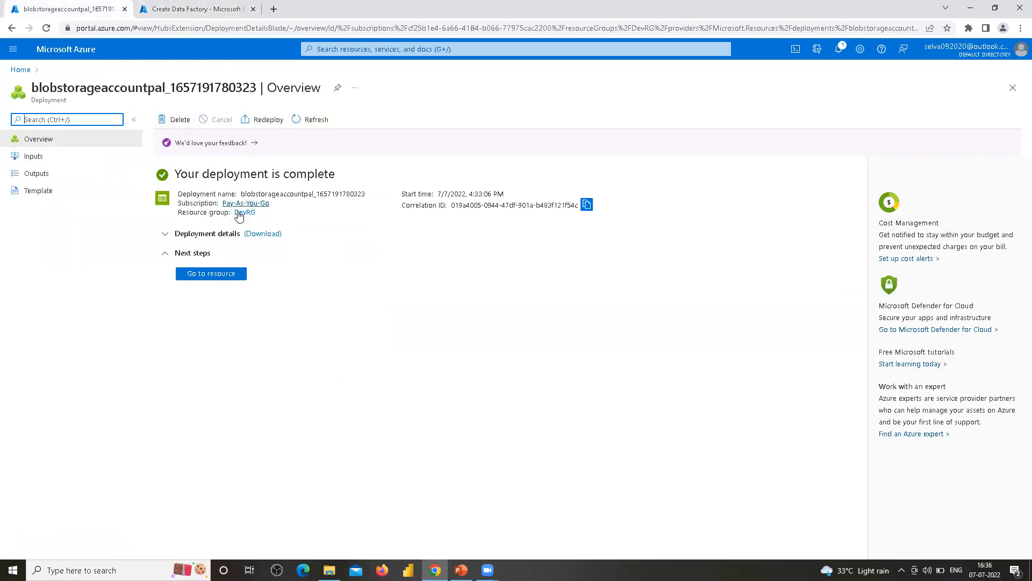
pyautogui.click(172, 5)
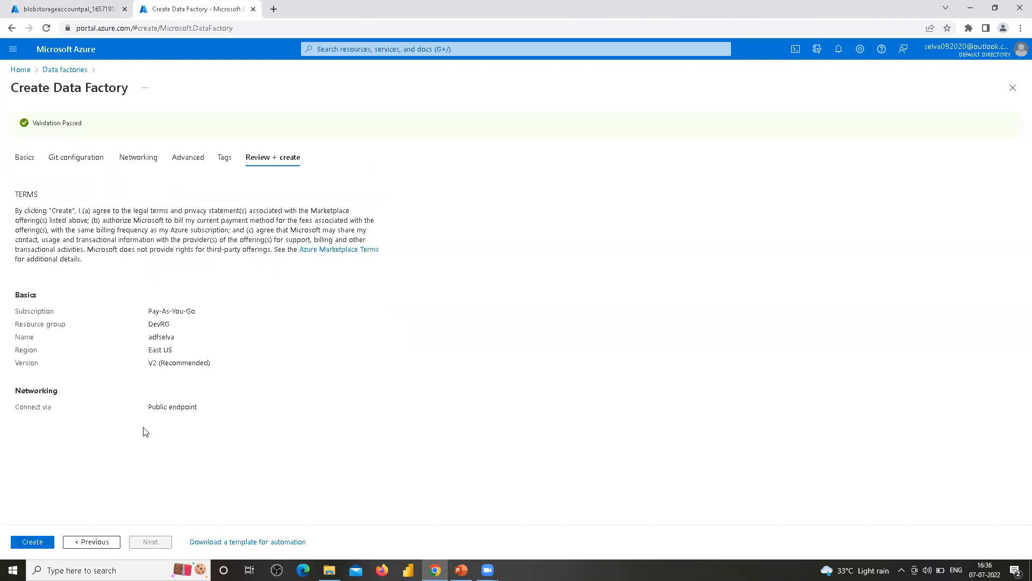
# - Leave the factory creation, open the existing adfpal data factory from the portal home page, and launch its Azure Data Factory Studio
pyautogui.click(21, 69)
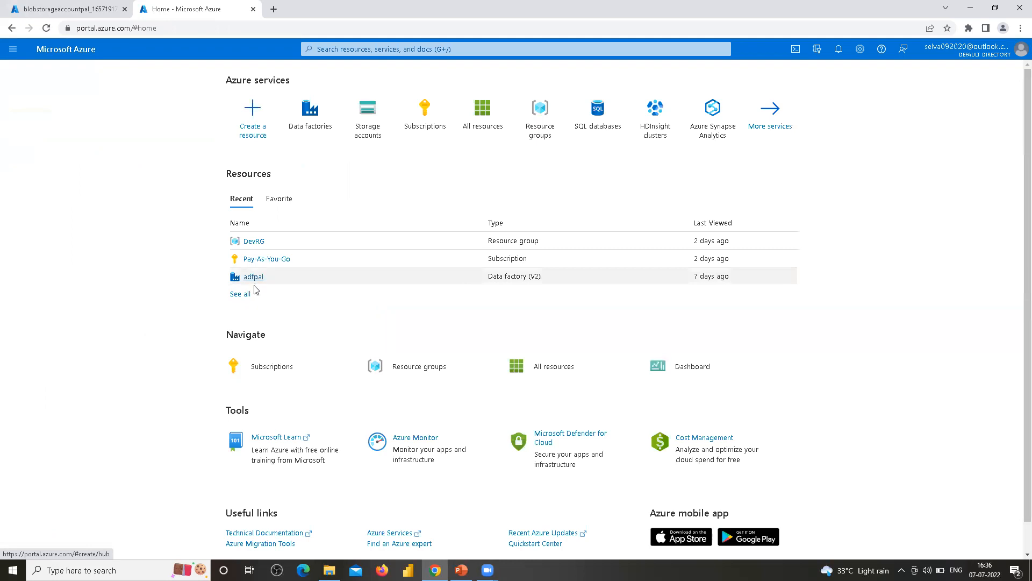
pyautogui.moveTo(254, 280)
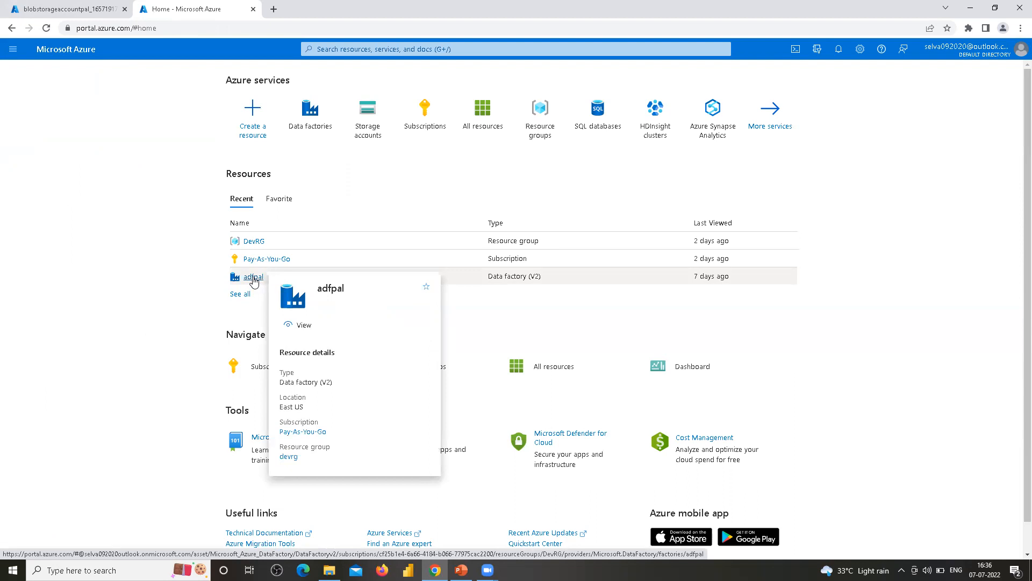
pyautogui.click(252, 278)
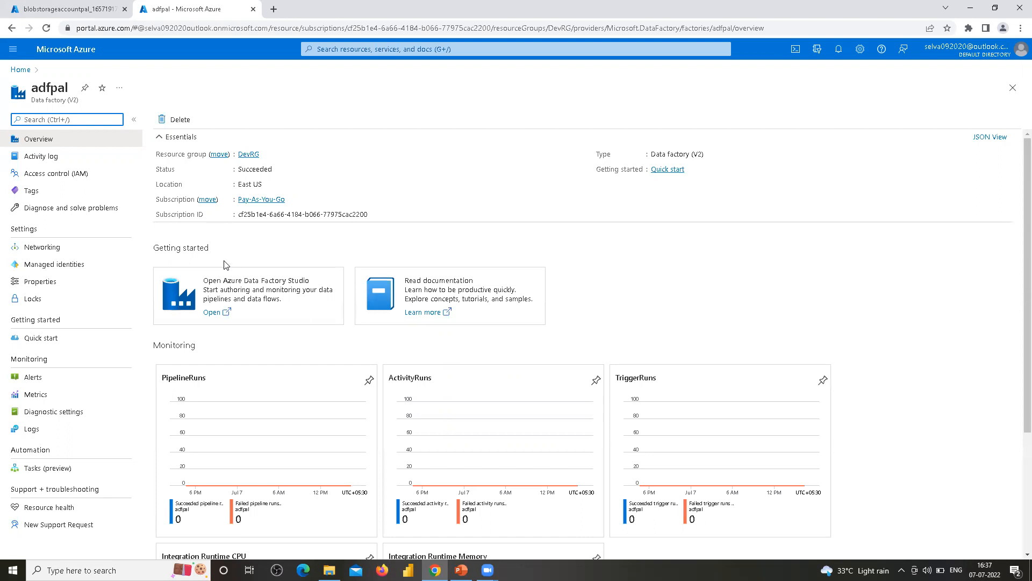
pyautogui.click(246, 284)
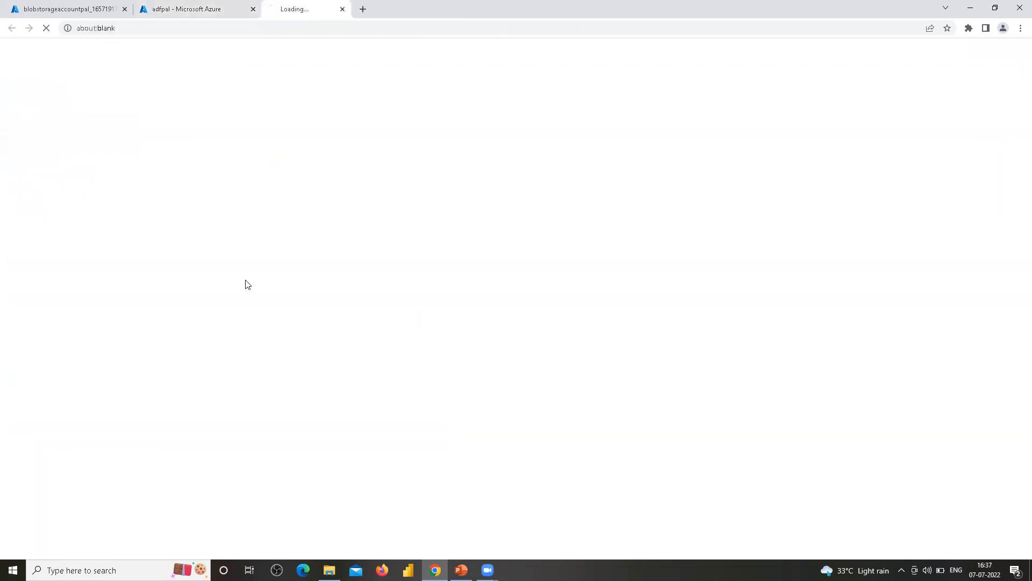
pyautogui.click(226, 13)
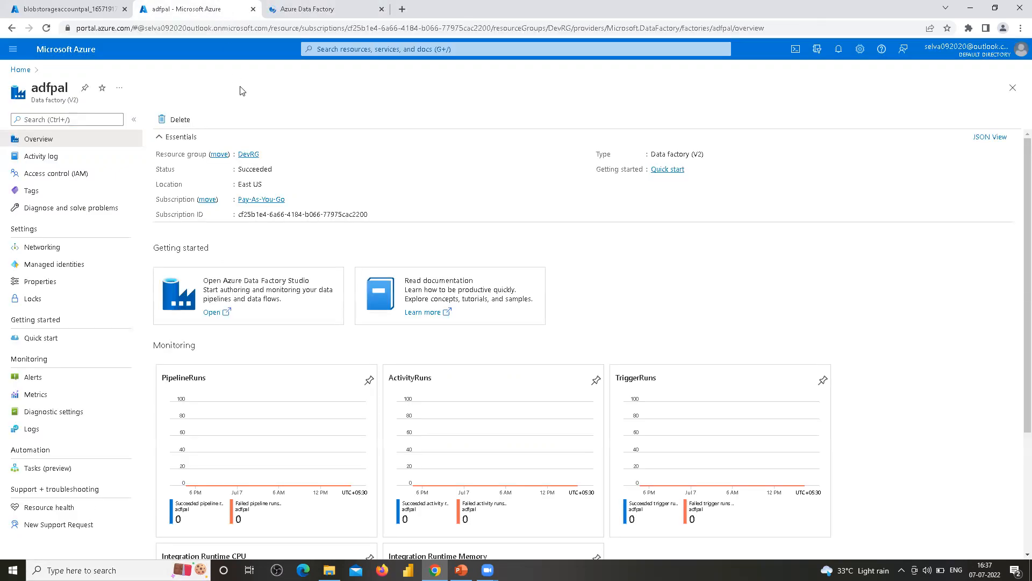
pyautogui.click(253, 10)
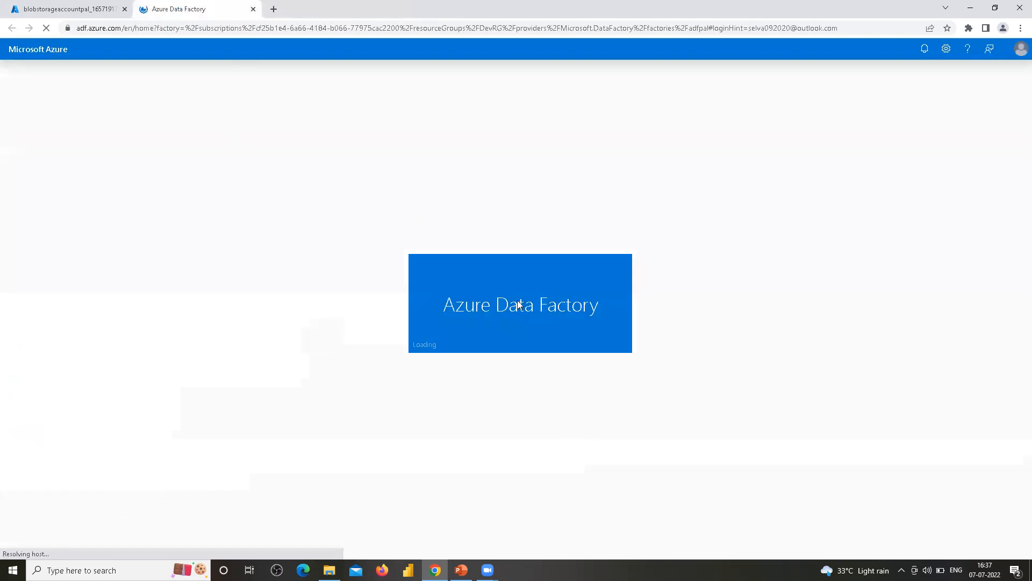